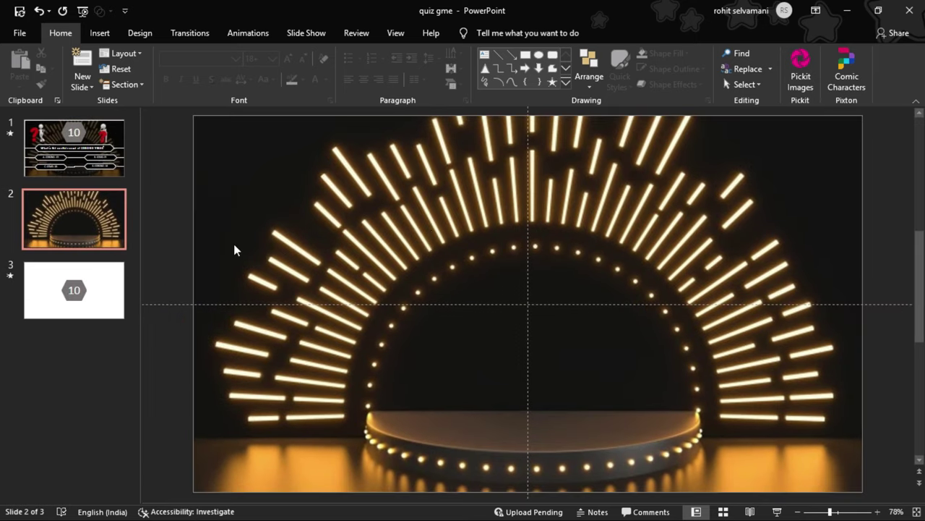
Draw a rectangle covering the whole of slide 2
left_click(94, 37)
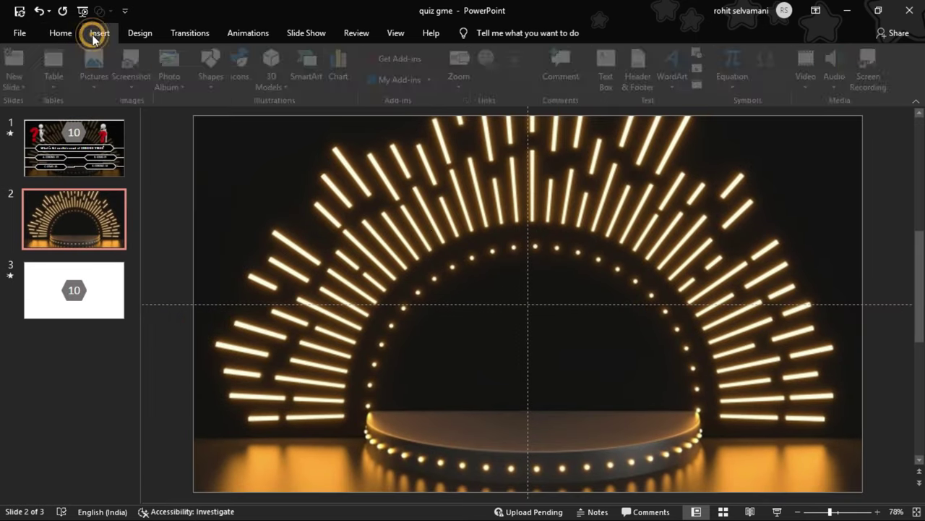
left_click(216, 67)
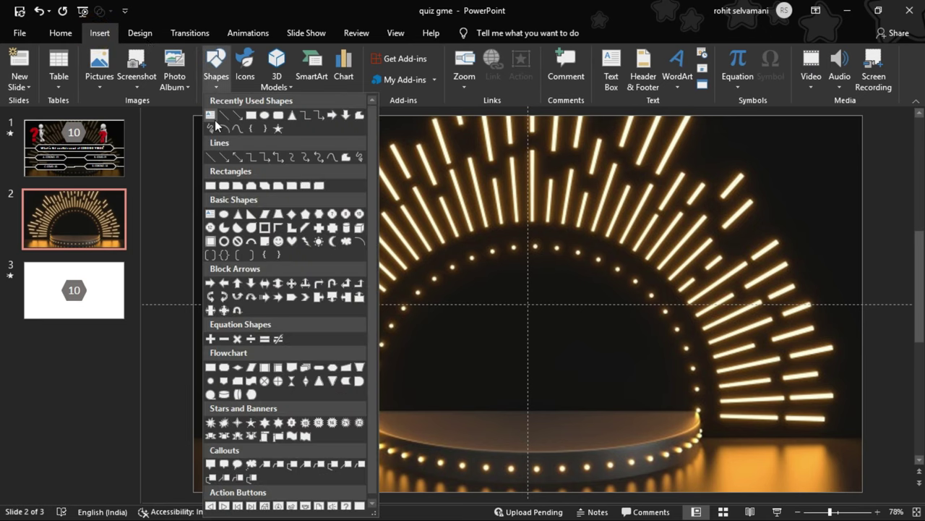
left_click(250, 114)
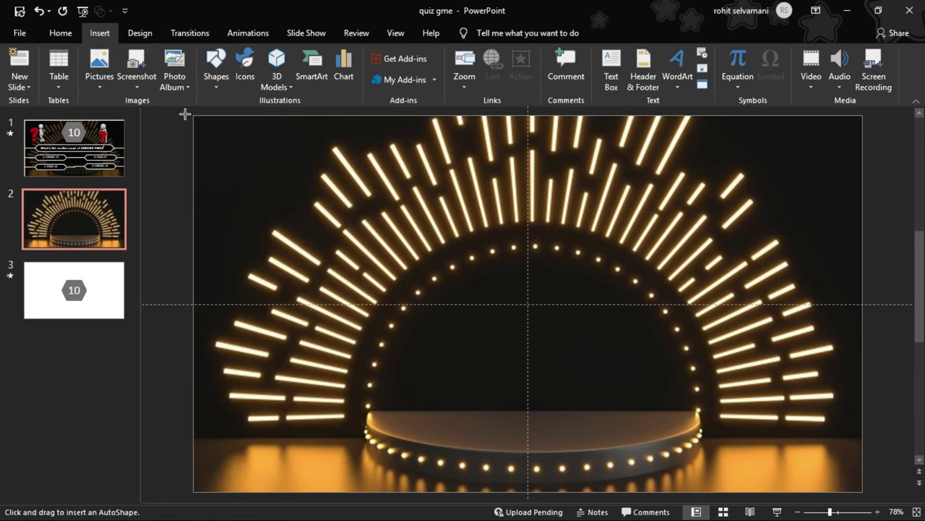
mouse_move(190, 116)
left_mouse_down()
mouse_move(647, 310)
mouse_move(866, 447)
mouse_move(862, 493)
left_mouse_up()
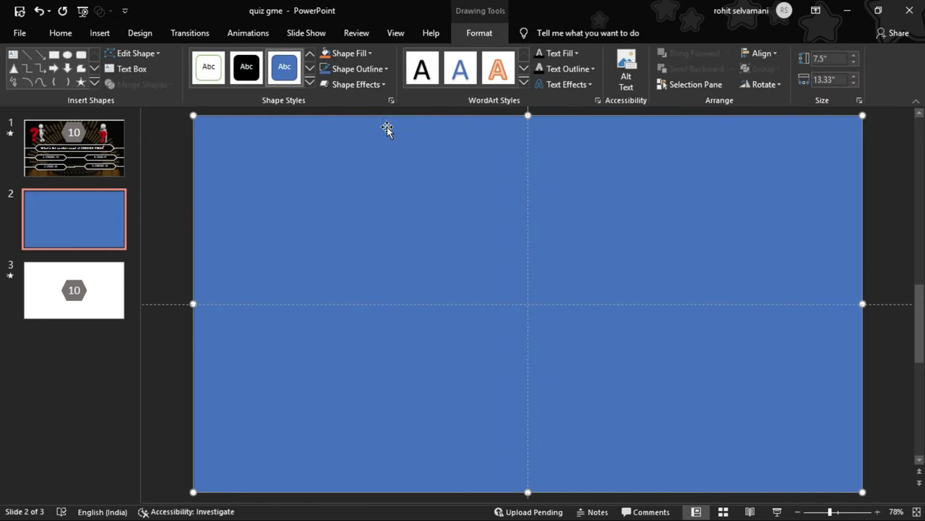
Give the rectangle a black fill and a white 6 pt outline
left_click(340, 53)
left_click(337, 84)
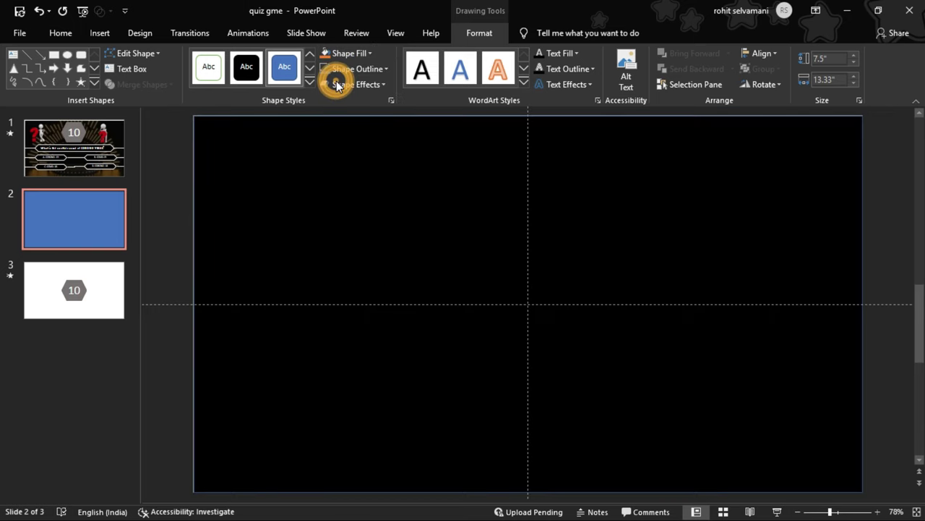
left_click(340, 68)
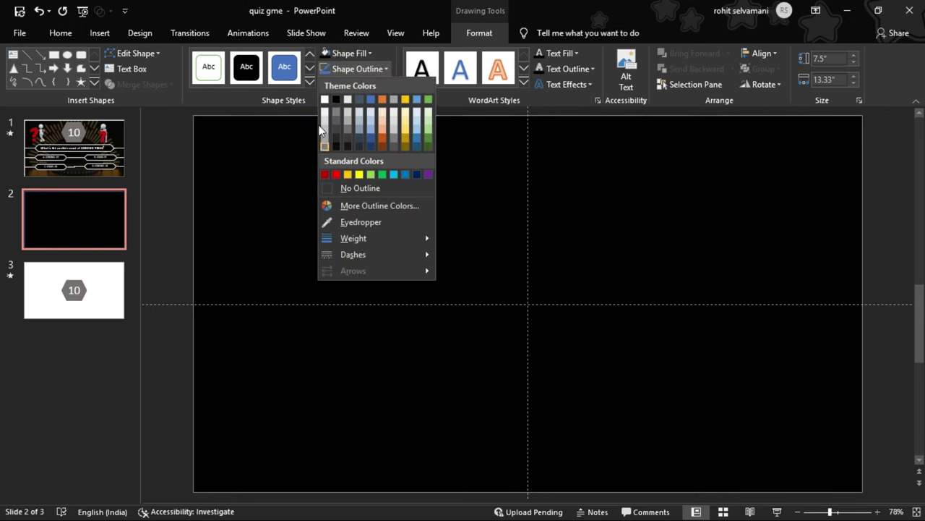
left_click(323, 99)
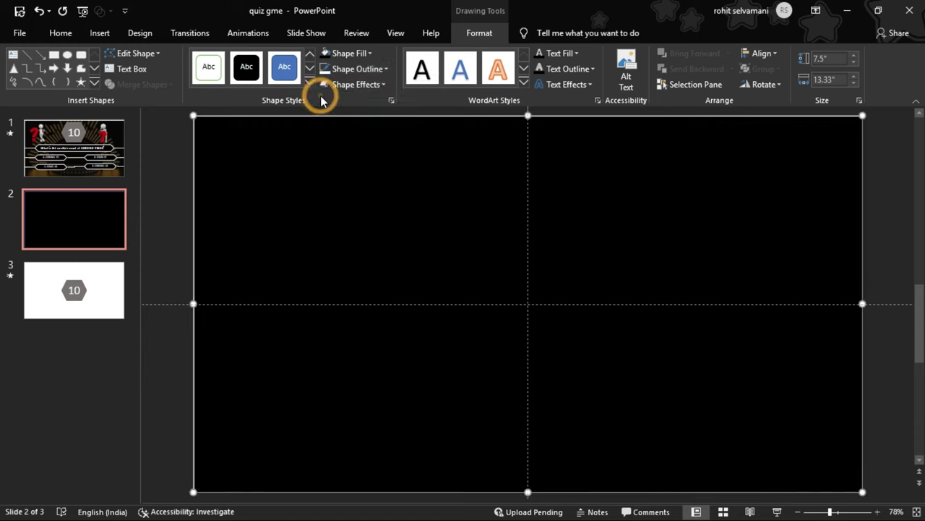
left_click(355, 68)
mouse_move(389, 238)
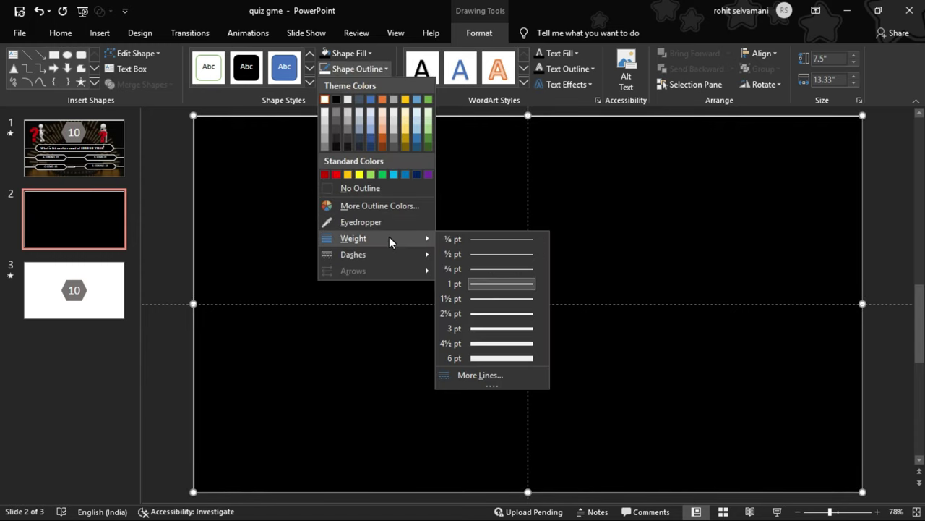
left_click(461, 358)
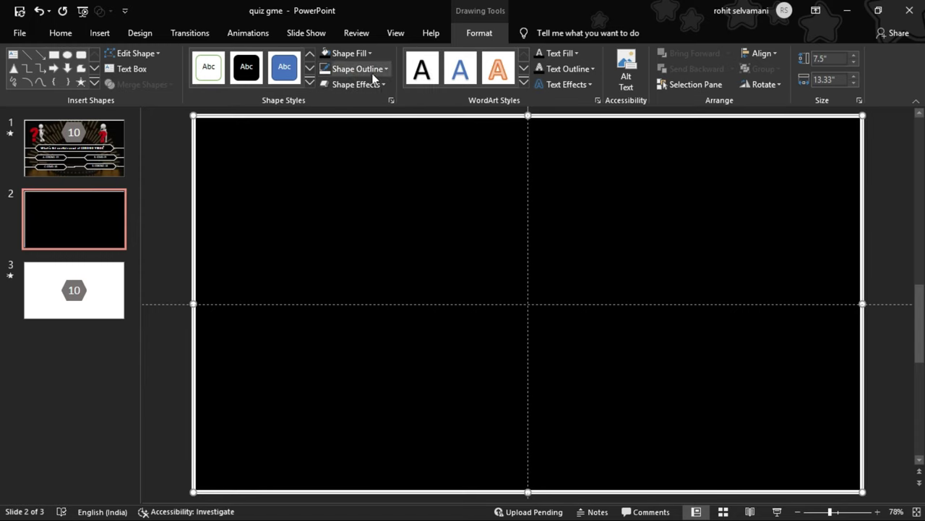
Set the rectangle's black fill to 35% transparency in Format Shape
left_click(391, 102)
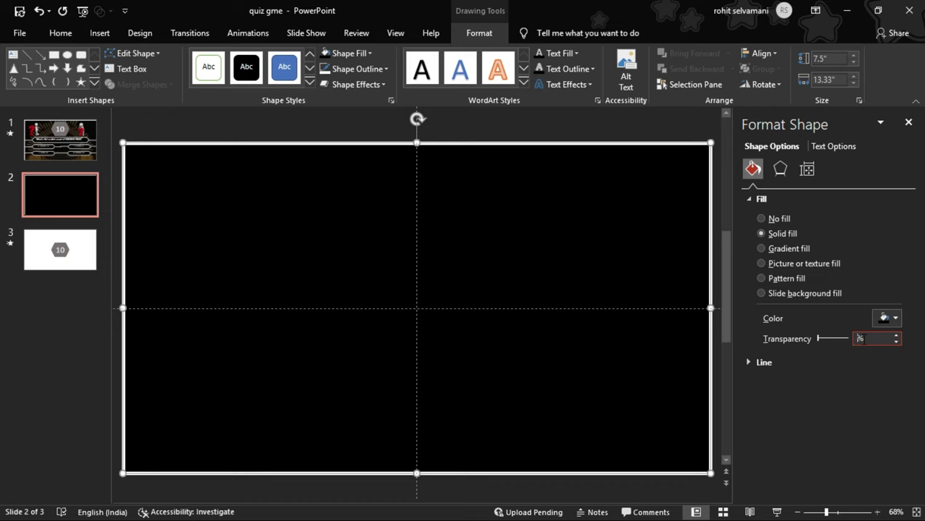
type("35")
key("Return")
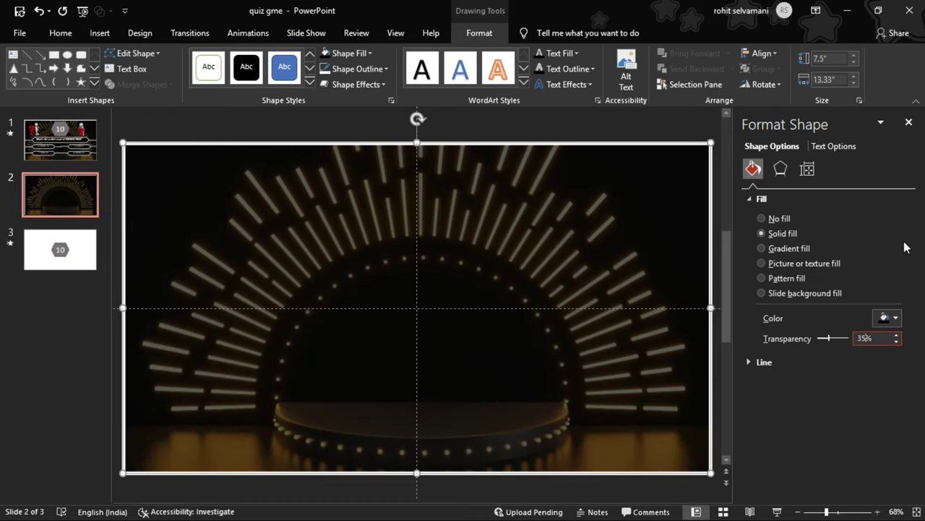
left_click(911, 124)
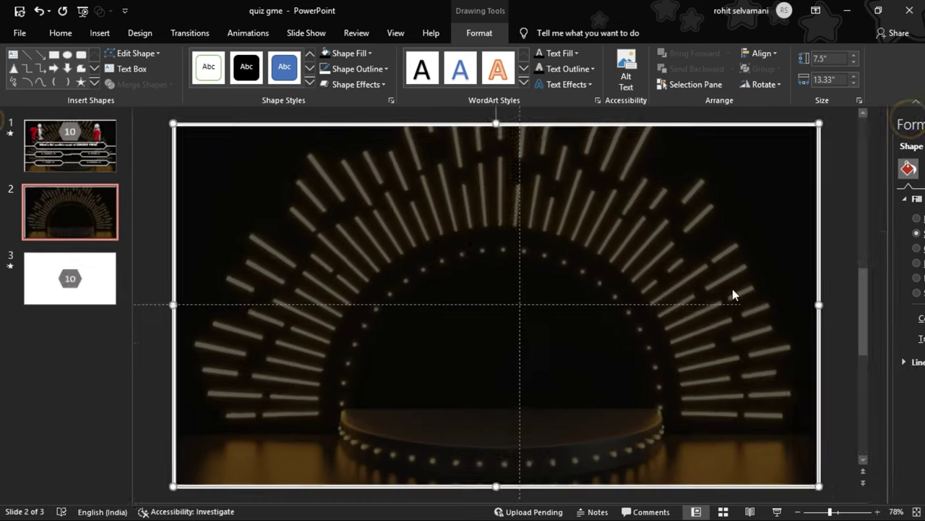
left_click(170, 268)
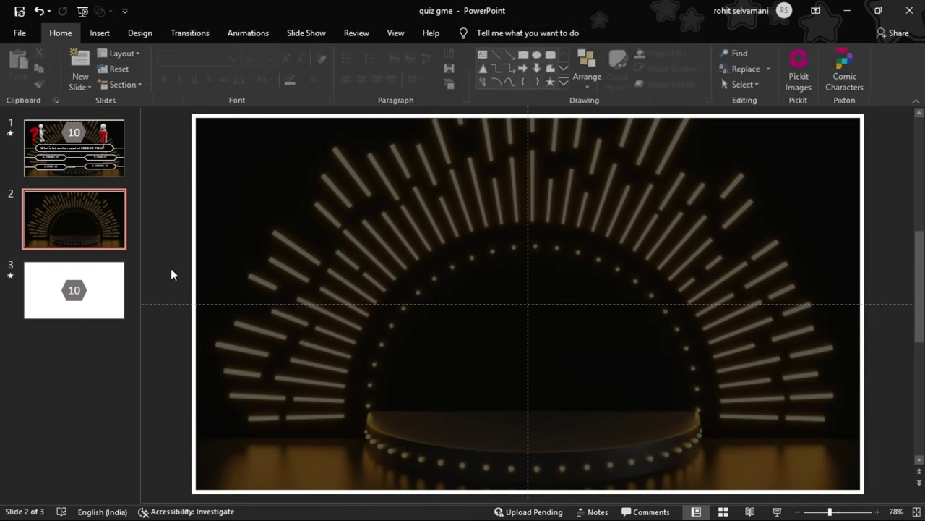
left_click(100, 33)
Draw a wide Snip Diagonal Corner Rectangle bar across the slide's middle
left_click(215, 72)
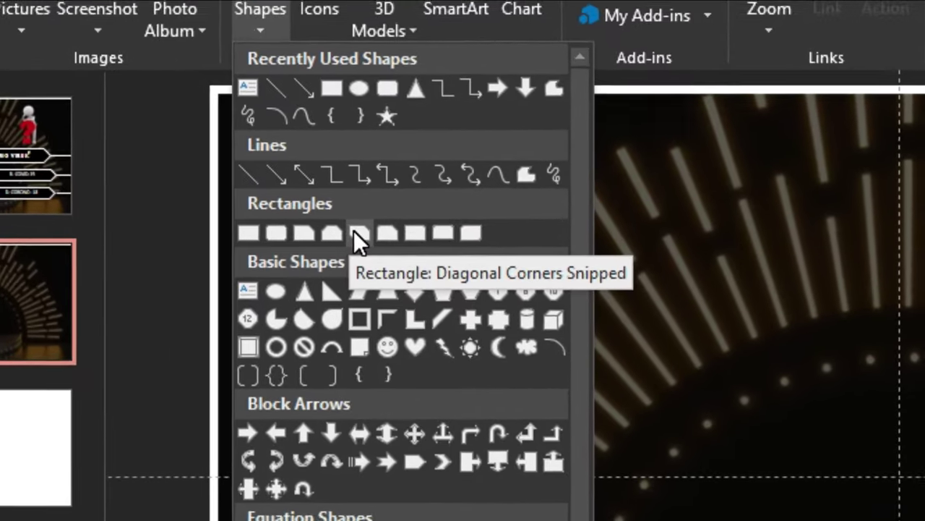
left_click(355, 231)
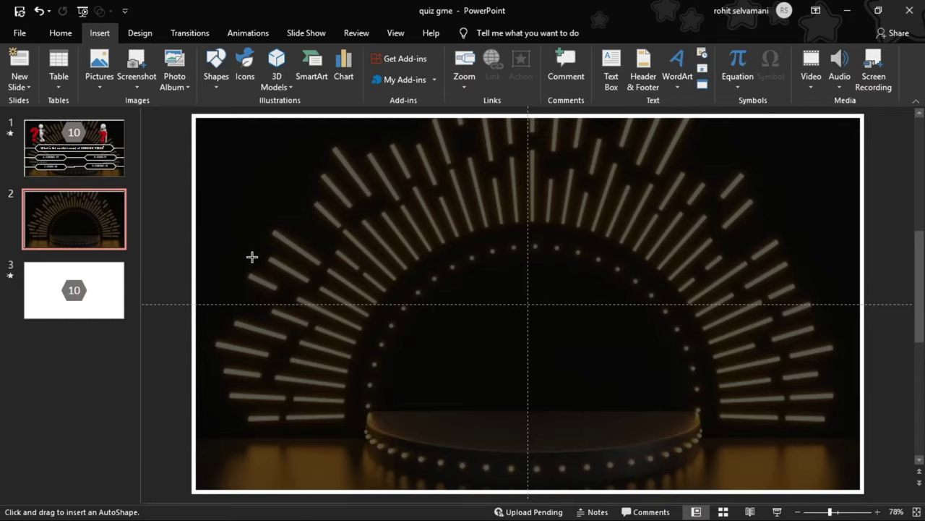
left_click_drag(248, 267, 791, 290)
left_click(678, 310)
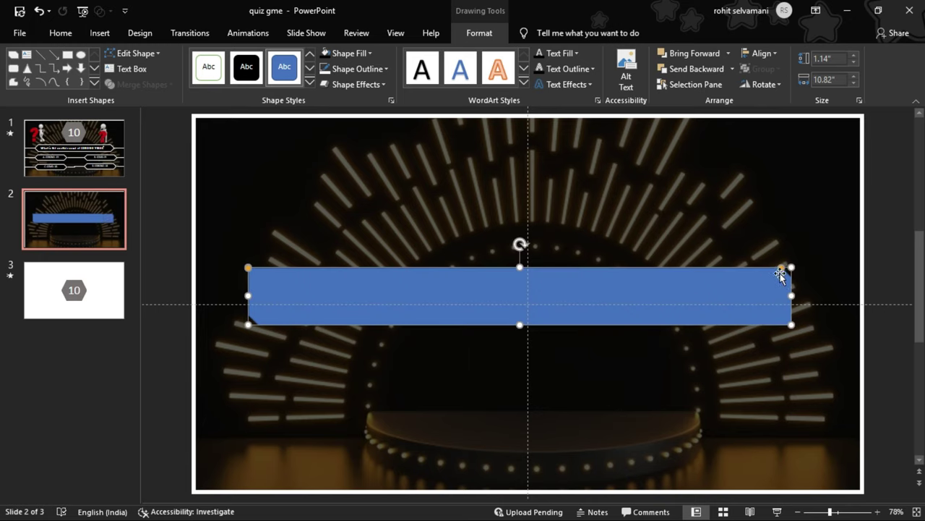
Shape both bar ends into points, set height to 0.87", and centre it
left_click_drag(781, 272, 763, 269)
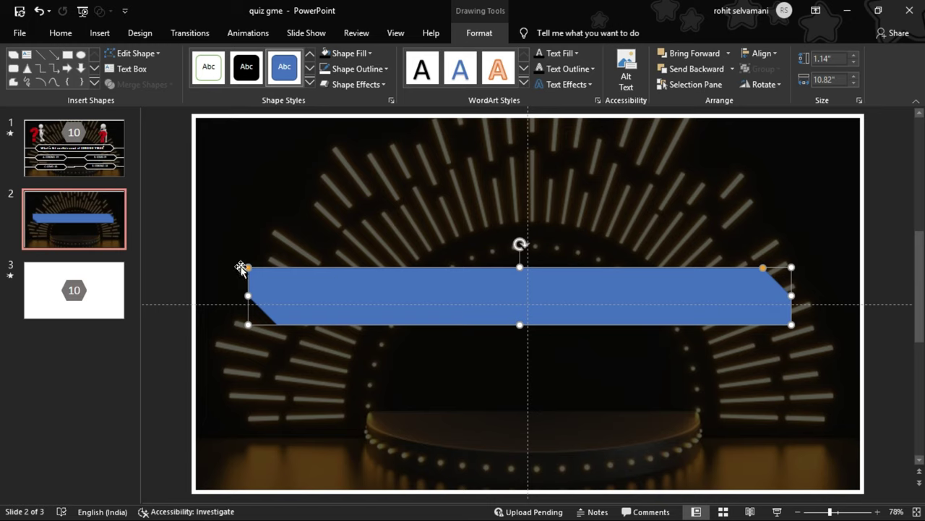
left_click_drag(249, 268, 310, 287)
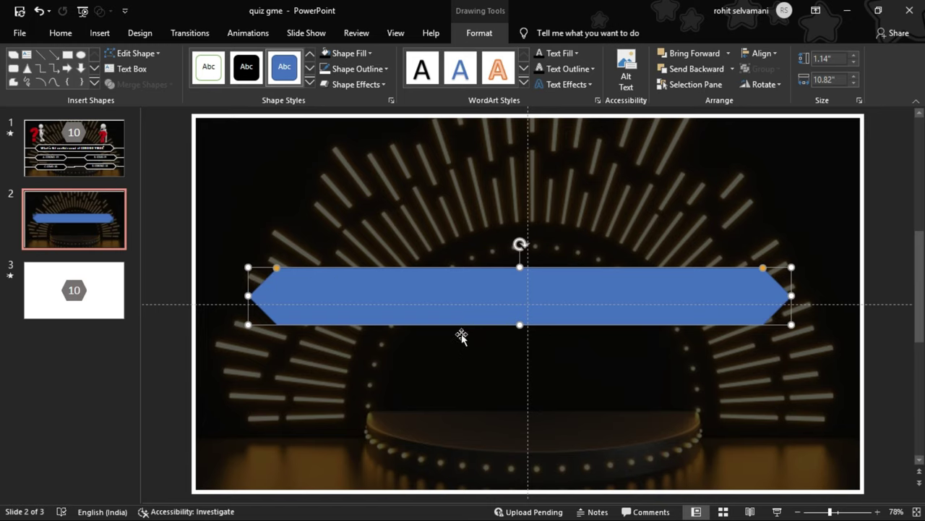
left_click_drag(549, 285, 557, 294)
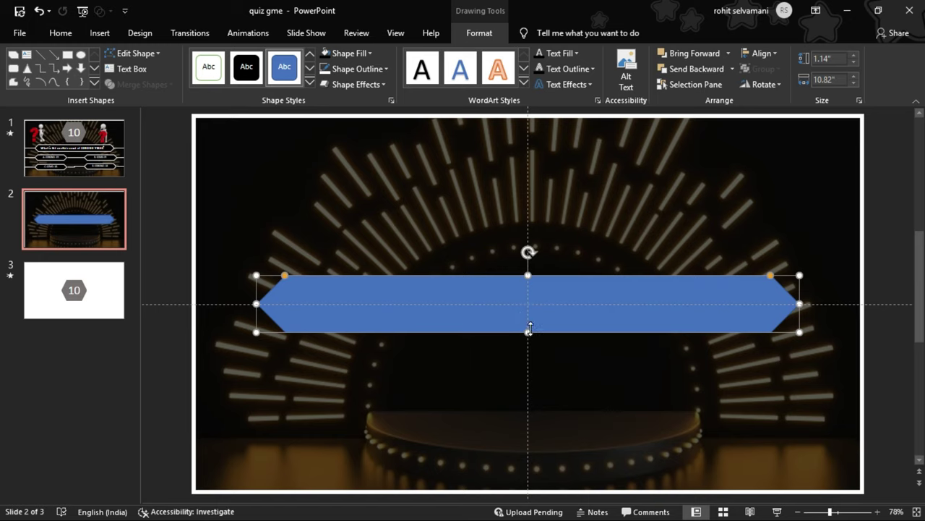
left_click_drag(530, 329, 526, 319)
left_click_drag(482, 291, 486, 295)
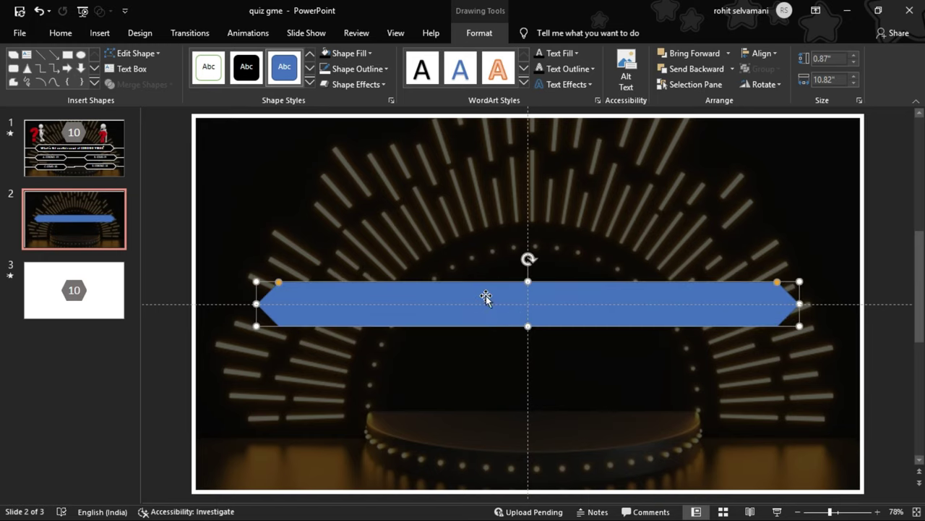
Give the bar a black fill and a white 6 pt outline
left_click(349, 53)
left_click(336, 84)
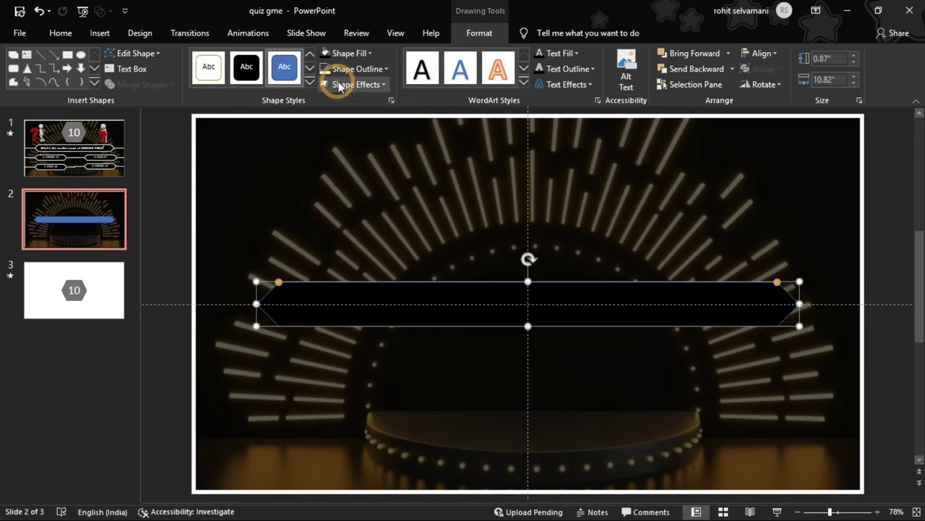
left_click(358, 69)
left_click(325, 99)
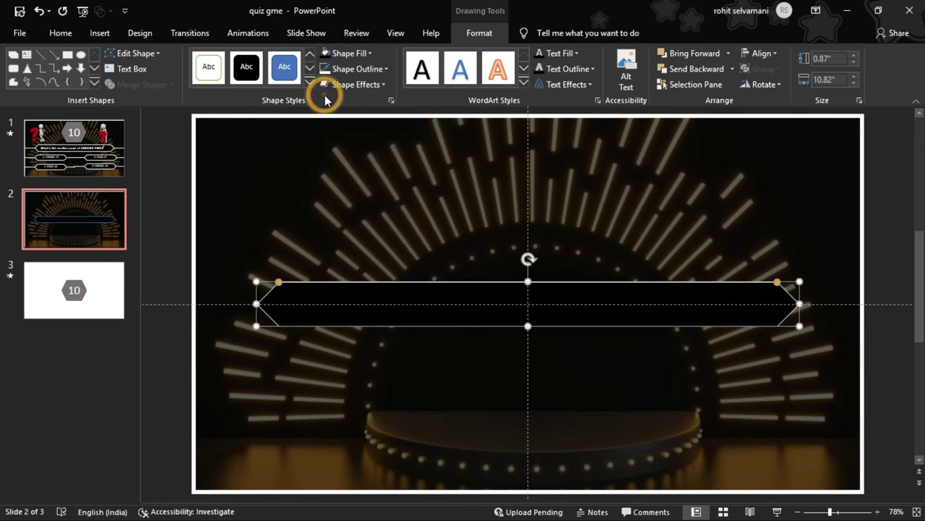
left_click(358, 69)
mouse_move(396, 239)
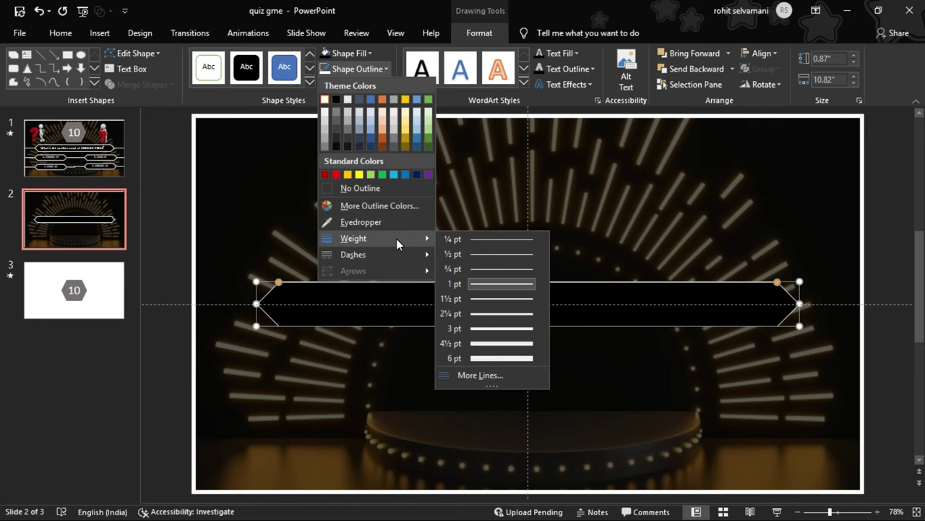
left_click(462, 357)
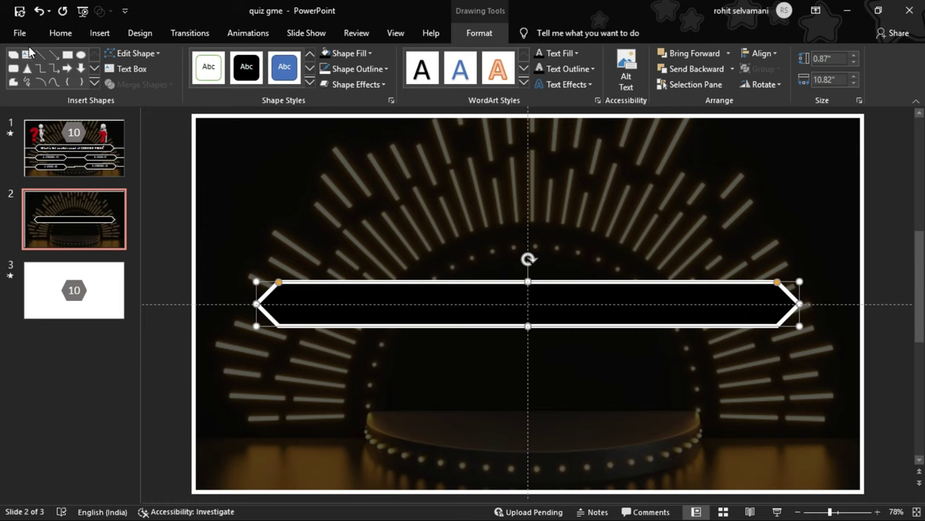
left_click(41, 55)
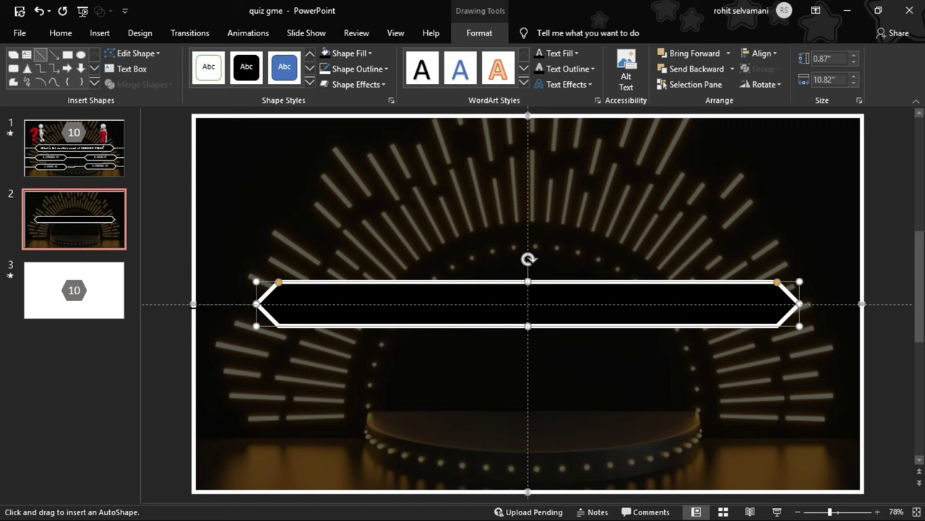
Draw a white 6 pt line from the banner's left point to the slide edge
left_click_drag(257, 304, 195, 305)
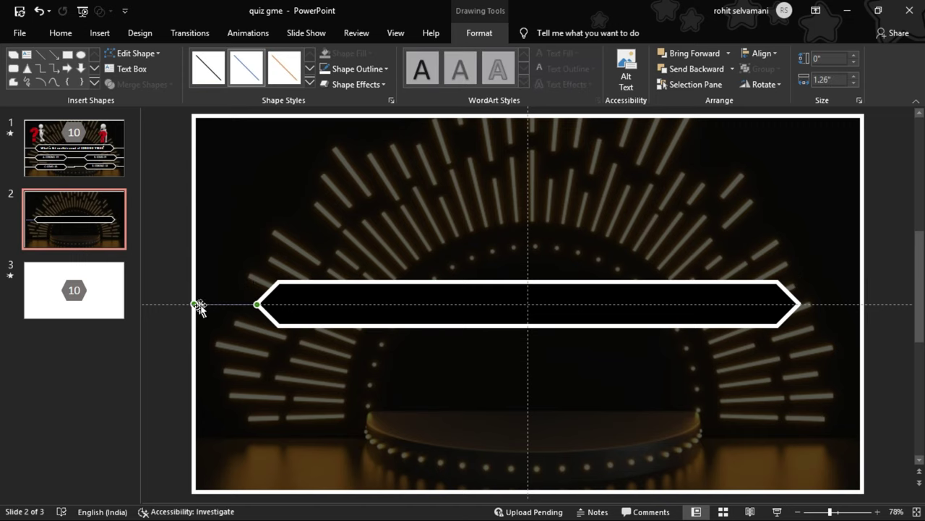
left_click(333, 68)
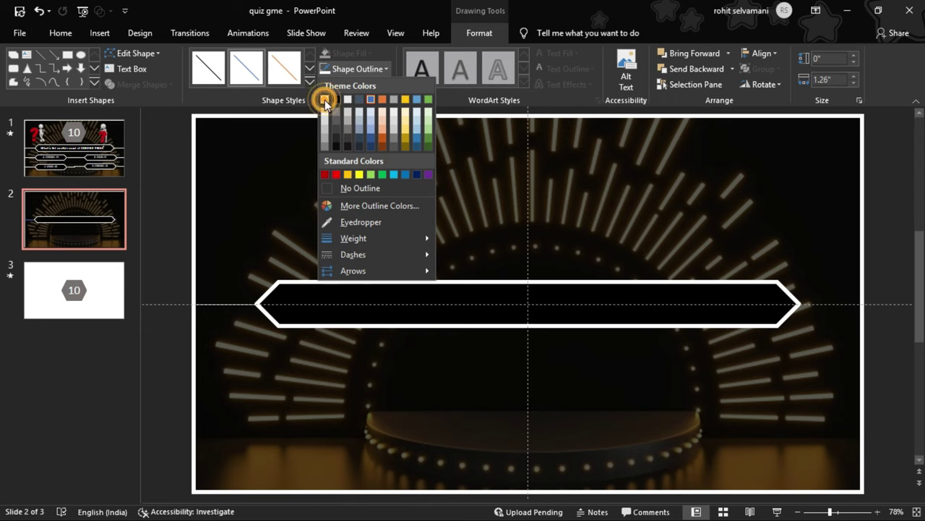
left_click(325, 101)
left_click(353, 70)
mouse_move(386, 243)
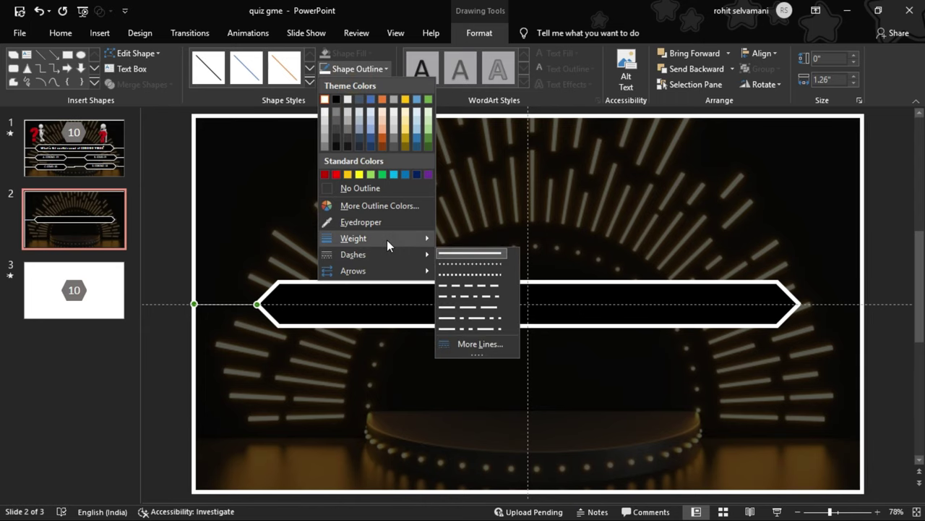
left_click(477, 355)
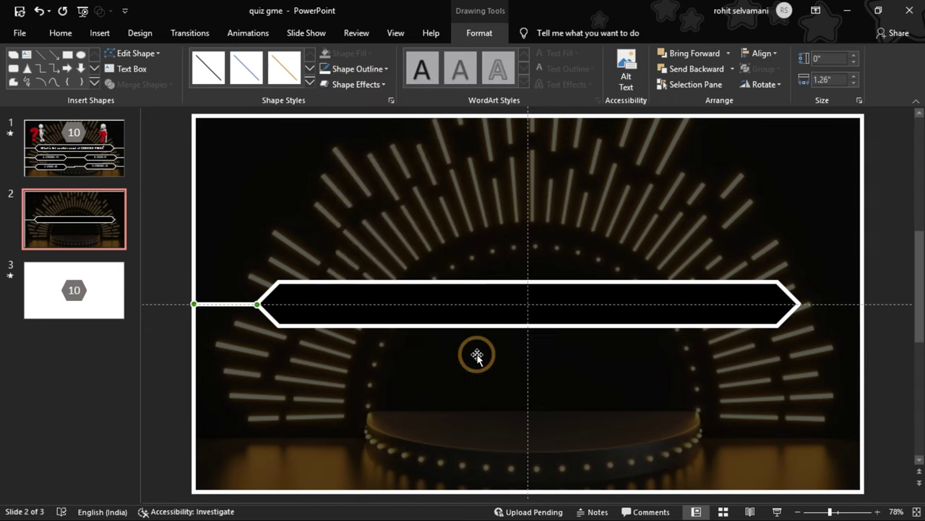
Copy the line to the banner's right point
left_click_drag(245, 305, 828, 301)
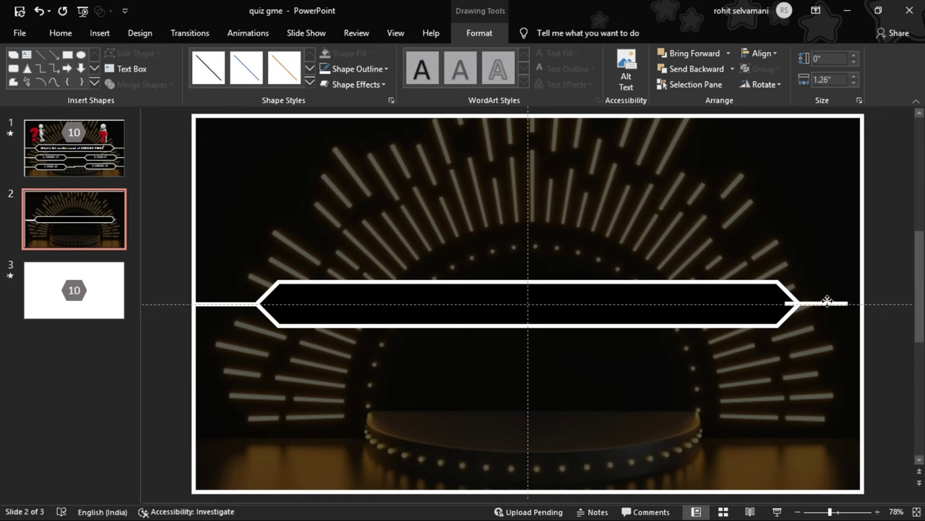
left_click(894, 261)
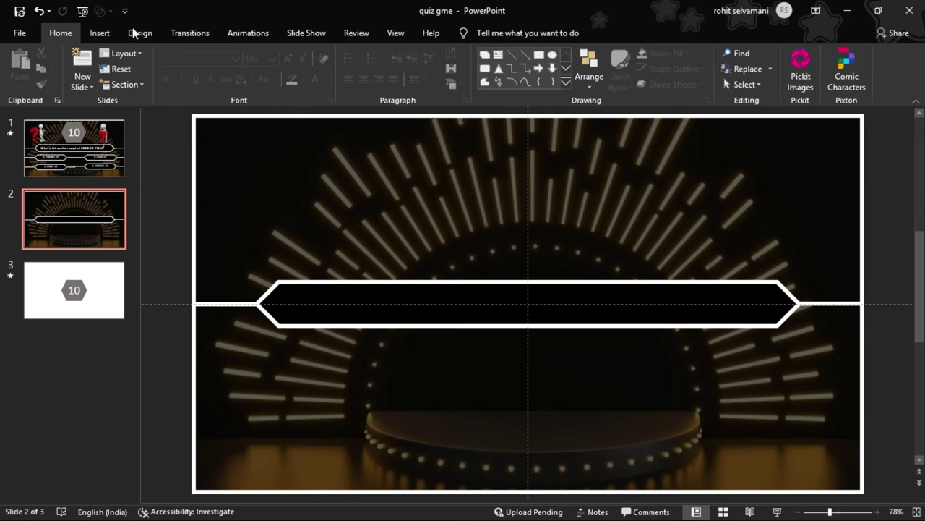
left_click(105, 34)
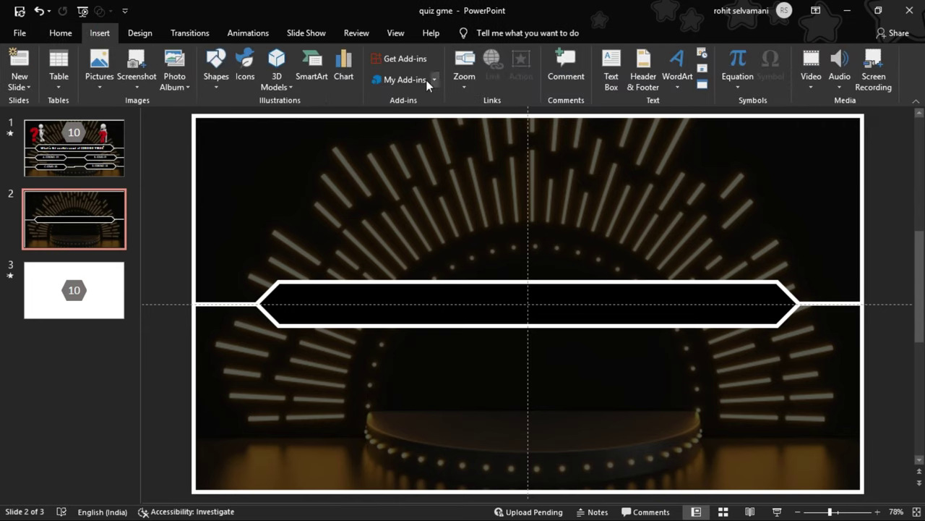
Add a white-text box in the banner reading "What is the another name of corona virus?"
left_click(612, 81)
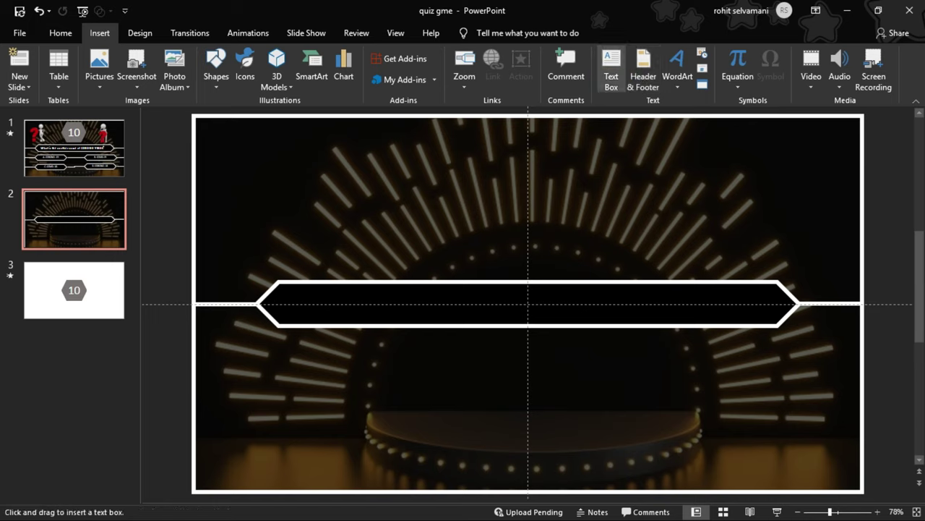
left_click_drag(307, 298, 534, 324)
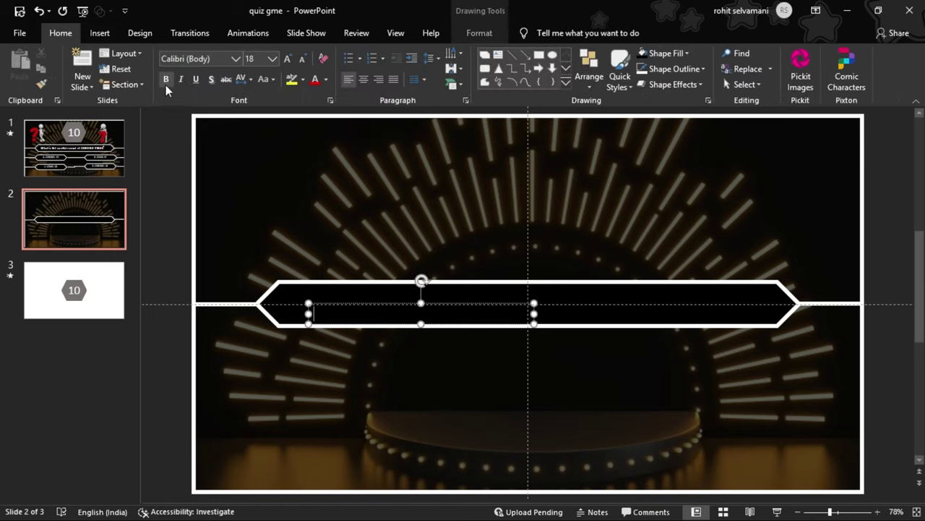
left_click(326, 82)
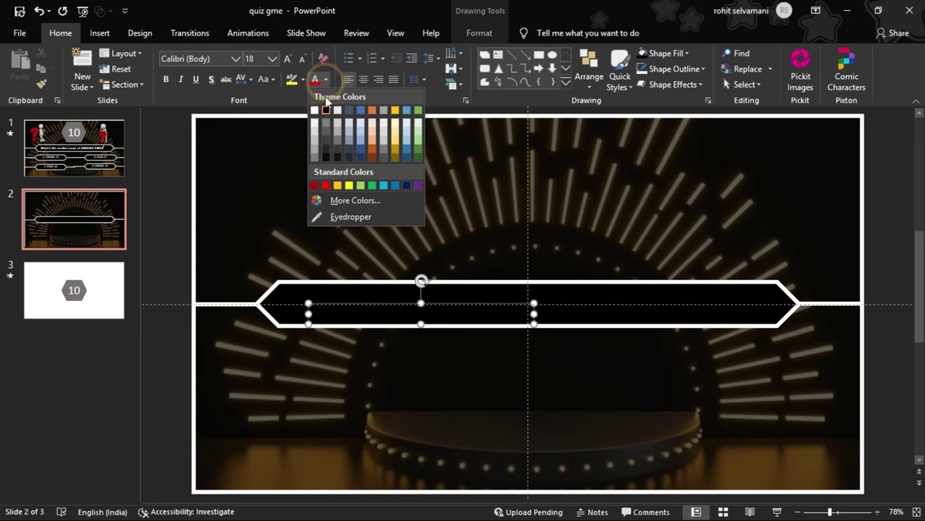
left_click(318, 111)
type("Wh")
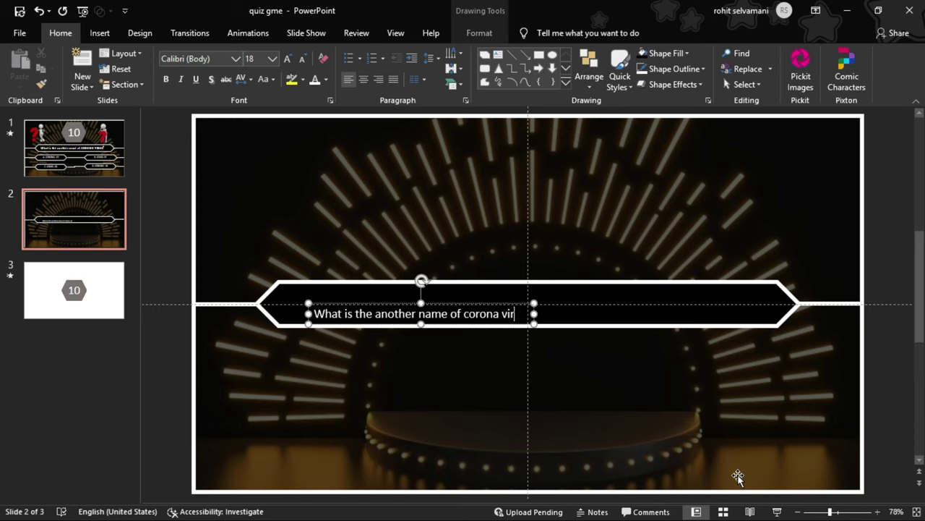
type("?")
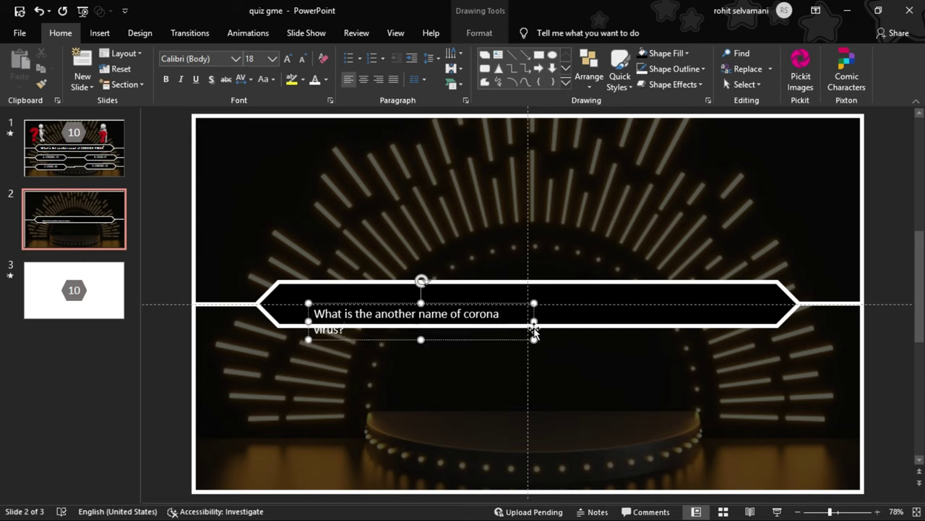
Enlarge the question text to 36 pt and set it in Aharoni
left_click_drag(534, 321, 799, 321)
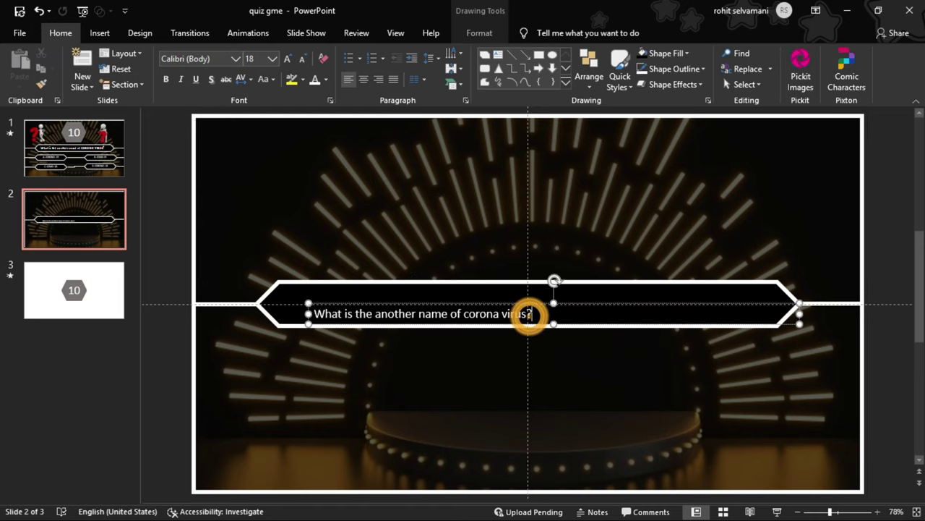
triple_click(532, 318)
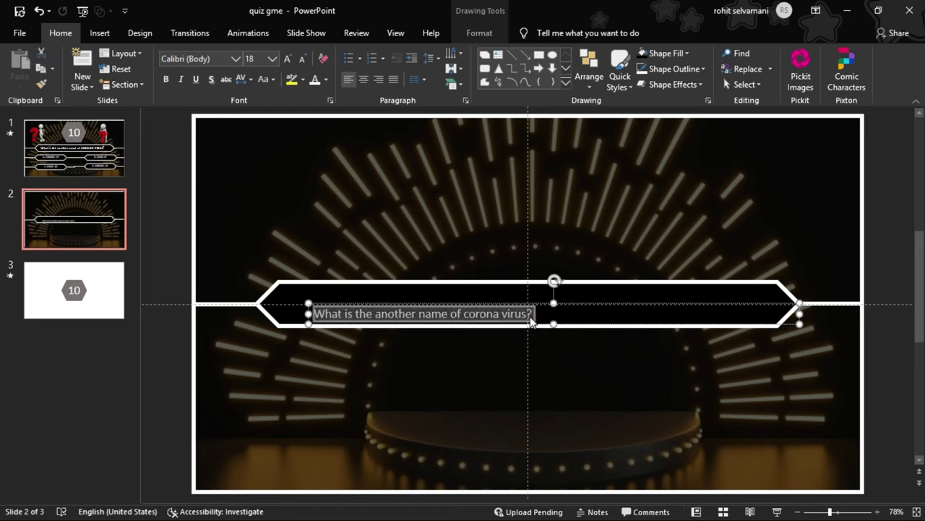
left_click(287, 59)
left_click(287, 59)
left_click(287, 59)
left_click(287, 59)
left_click(287, 59)
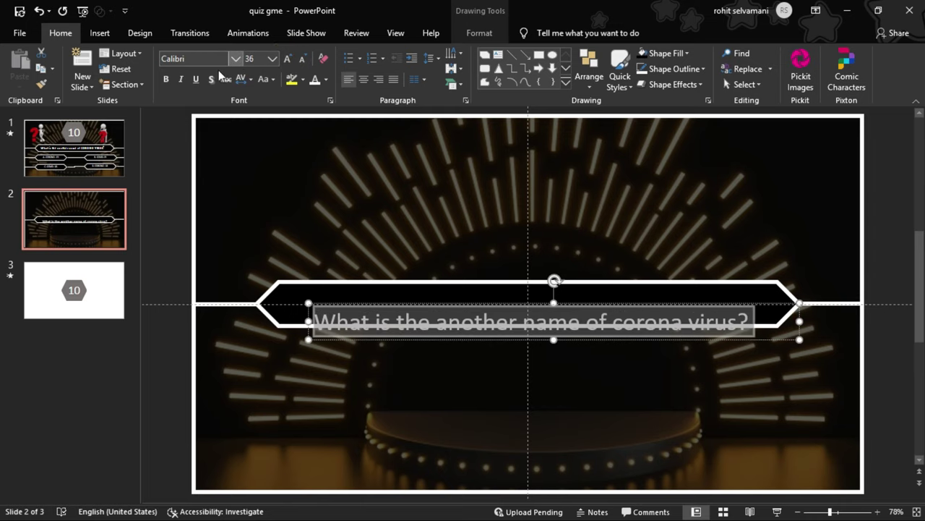
left_click(235, 59)
left_click(205, 143)
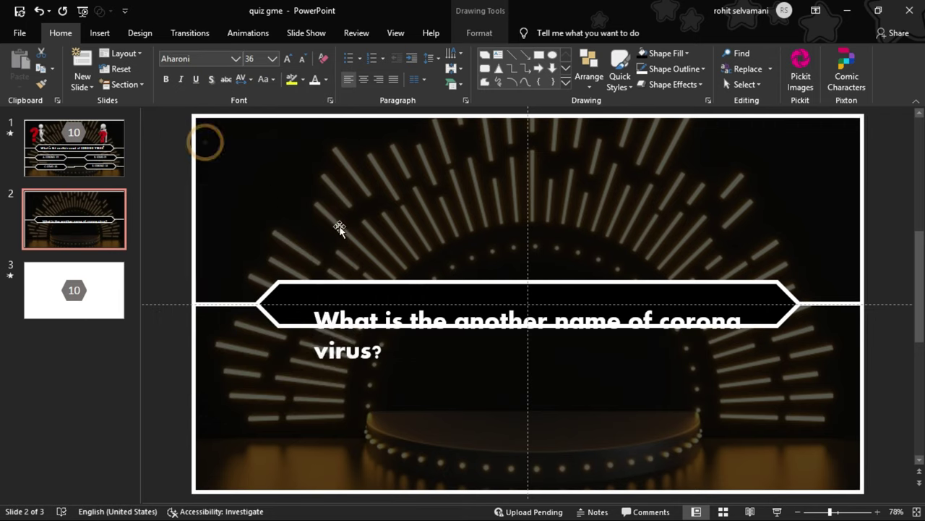
Widen and move the question box so it sits on one line, centred in the banner
left_click(477, 301)
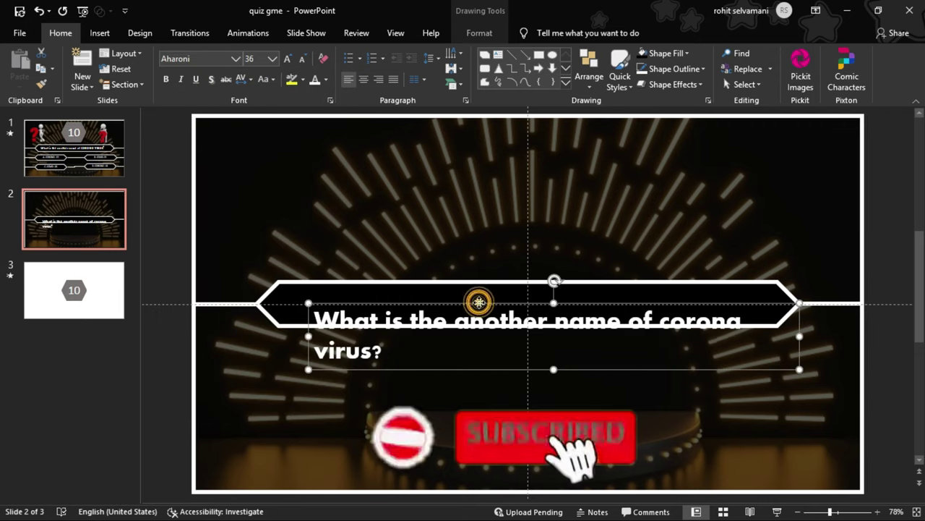
left_click_drag(479, 289, 476, 278)
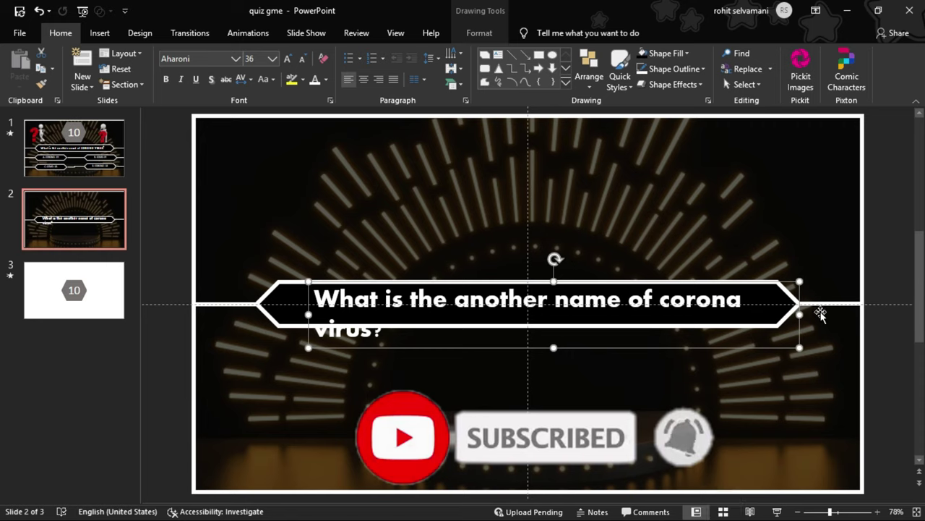
left_click_drag(799, 313, 843, 313)
left_click_drag(672, 281, 640, 283)
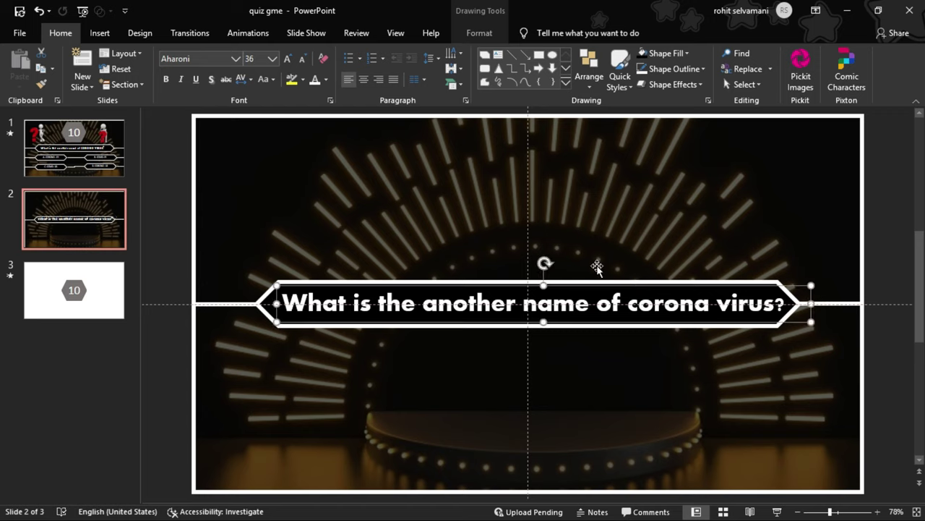
Group the left line, hexagon banner, question text box and right line
left_click(209, 304)
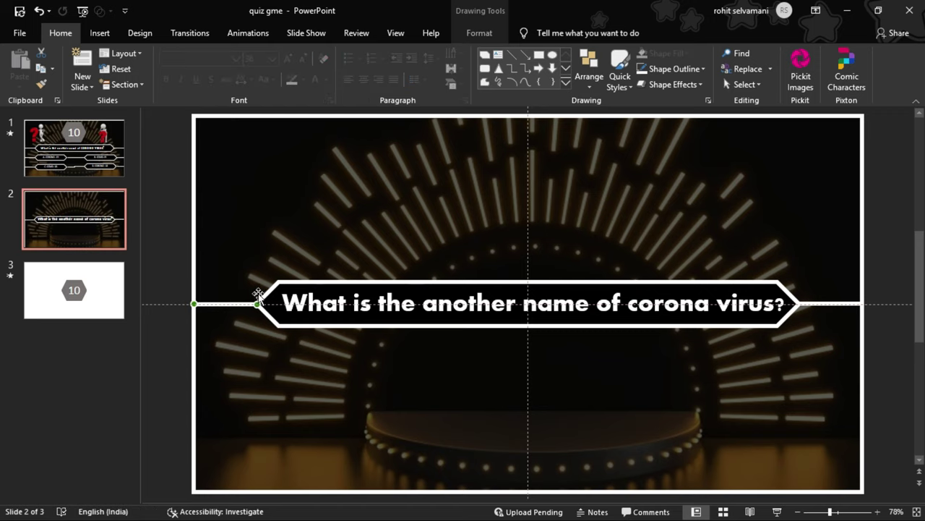
left_click(278, 282, "shift")
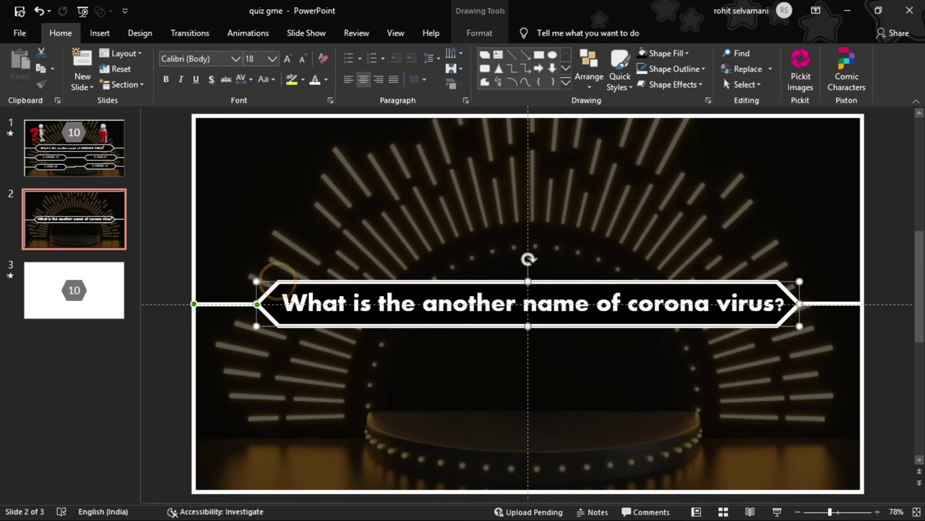
left_click(286, 293, "shift")
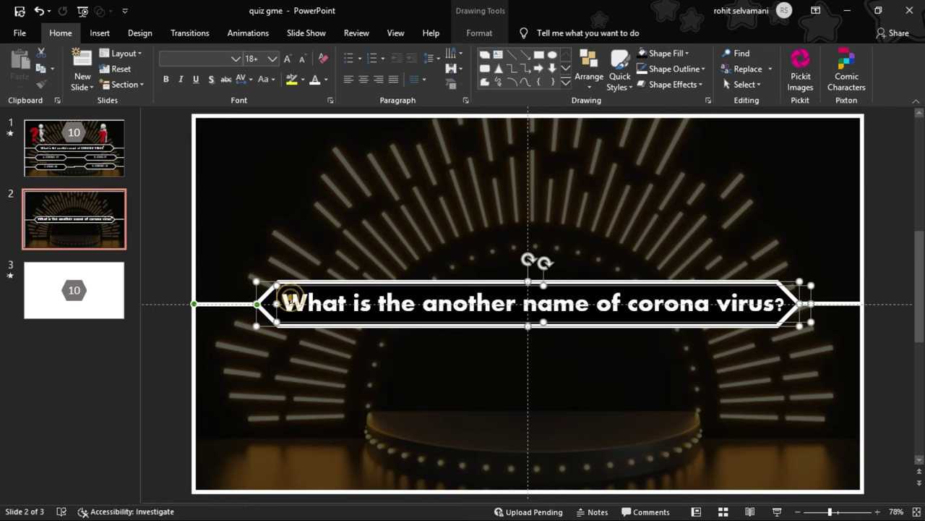
left_click(832, 305, "shift")
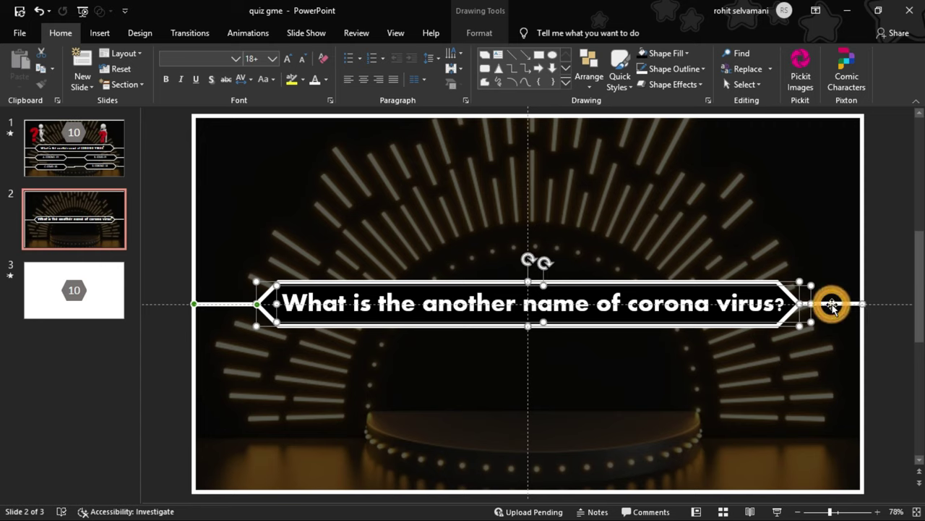
left_click(470, 34)
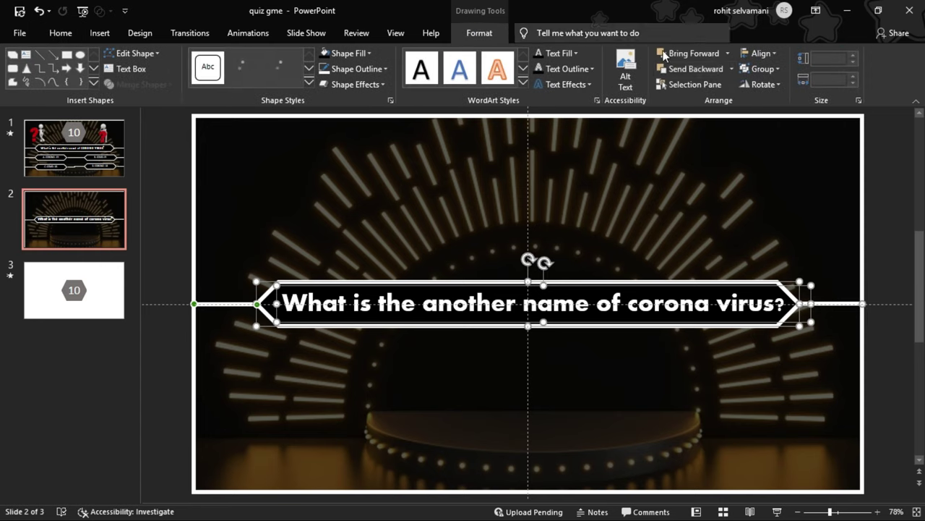
left_click(763, 69)
left_click(770, 88)
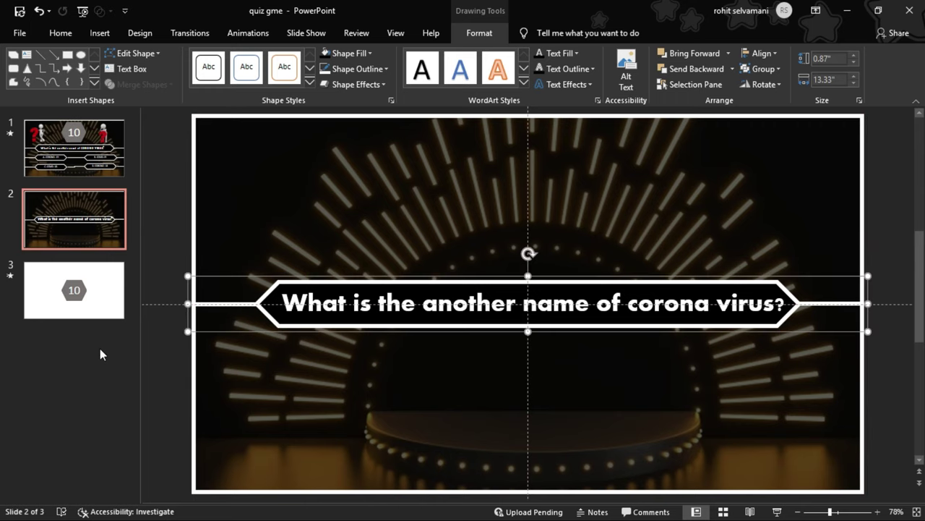
Pick a rectangle shape from the Shapes gallery for the first answer bar
left_click(99, 33)
left_click(215, 68)
left_click(260, 110)
Draw the first answer bar below the question, black with a thick white outline
left_click_drag(264, 359, 472, 393)
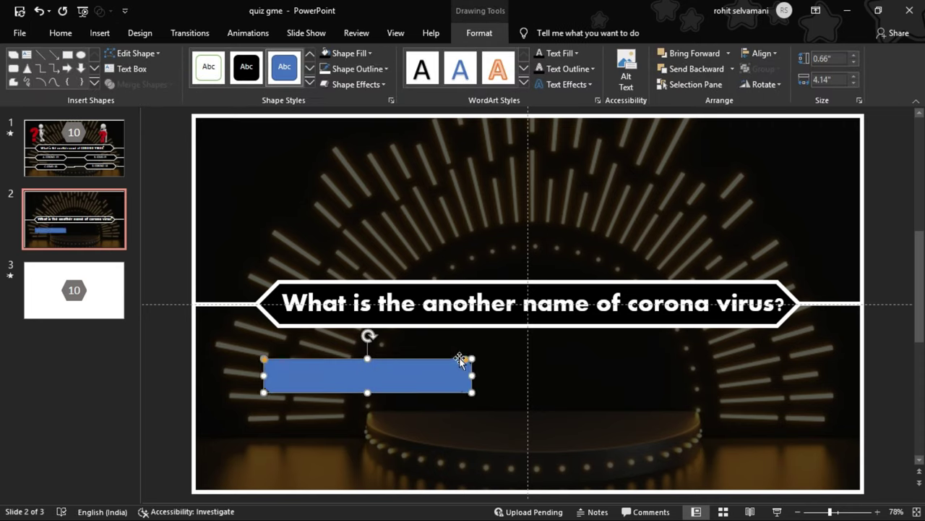
left_click(246, 67)
left_click(357, 69)
mouse_move(351, 238)
left_click(495, 358)
Draw thick lines extending left and right from the answer bar
left_click(40, 55)
left_click_drag(264, 376, 195, 376)
left_click(357, 69)
left_click(504, 359)
left_click(40, 54)
left_click_drag(472, 375, 530, 375)
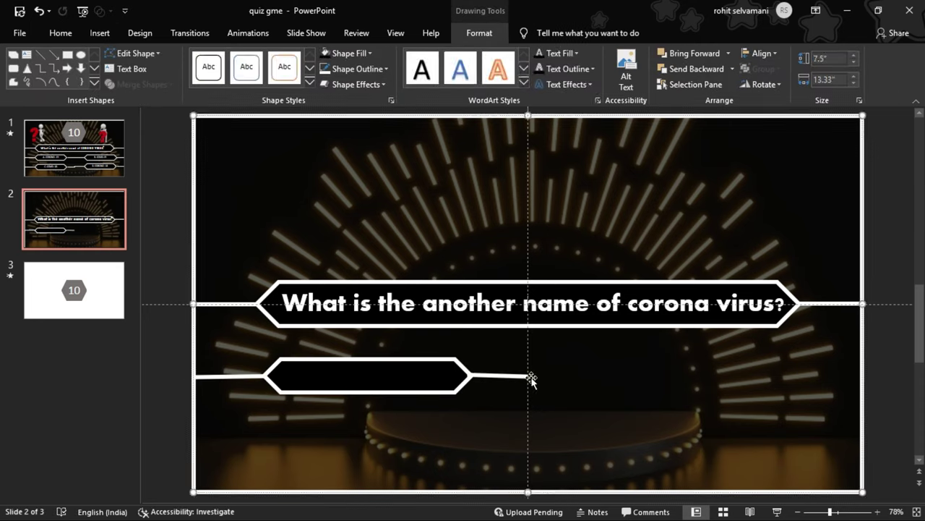
key("Escape")
left_click(217, 375)
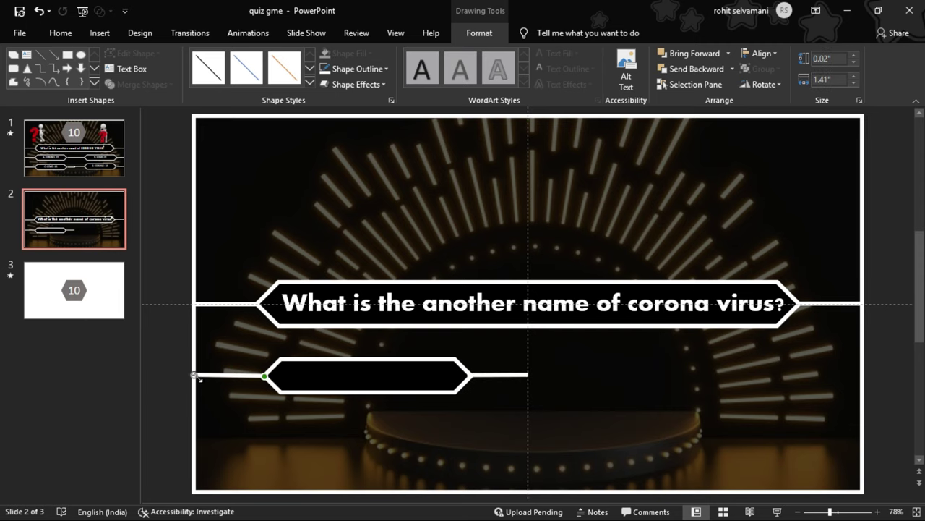
key("Escape")
Label the first answer bar "A. CORONA - 19" and shift it into position
left_click(100, 33)
left_click(791, 69)
left_click_drag(300, 376, 355, 394)
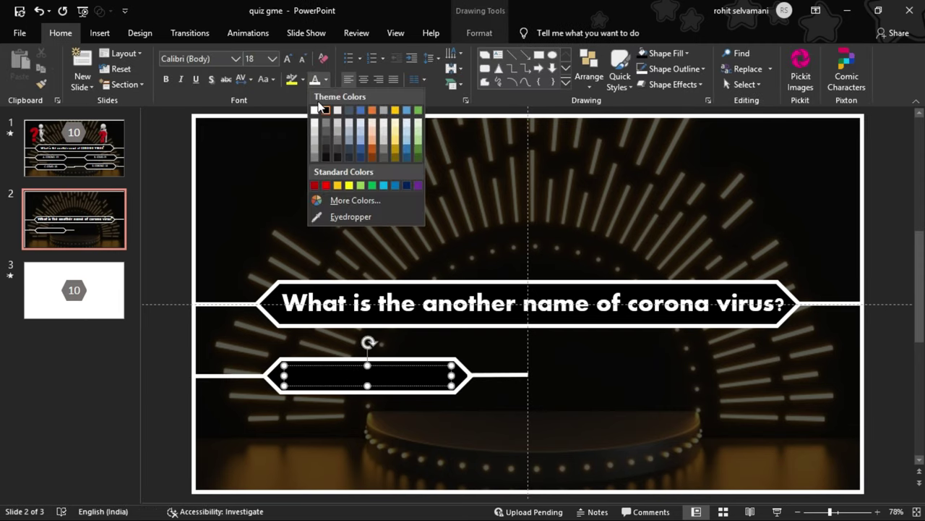
type("A")
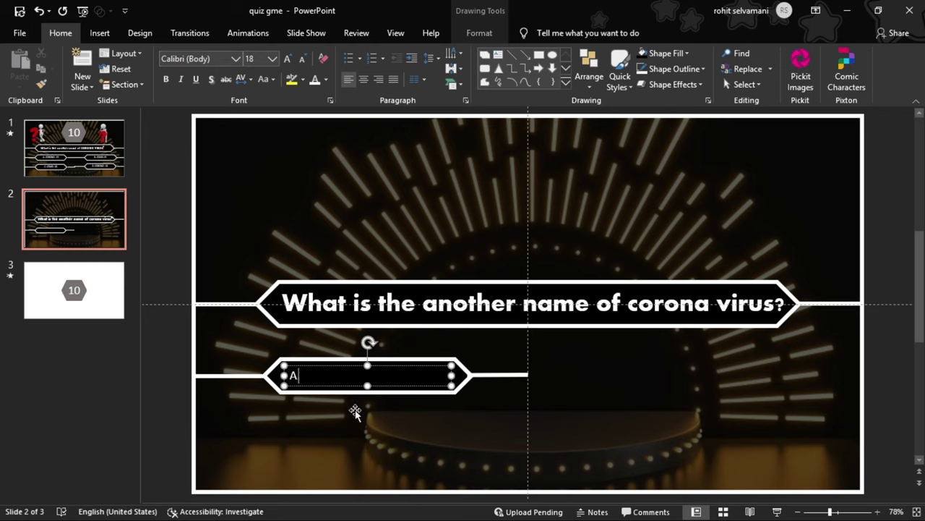
type(". CORONA - 19")
key("ctrl+a")
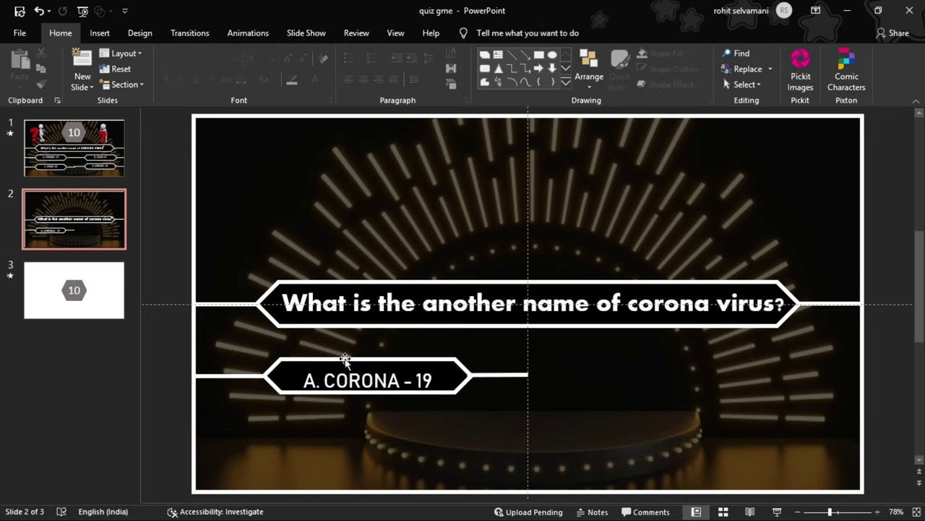
left_click(311, 376)
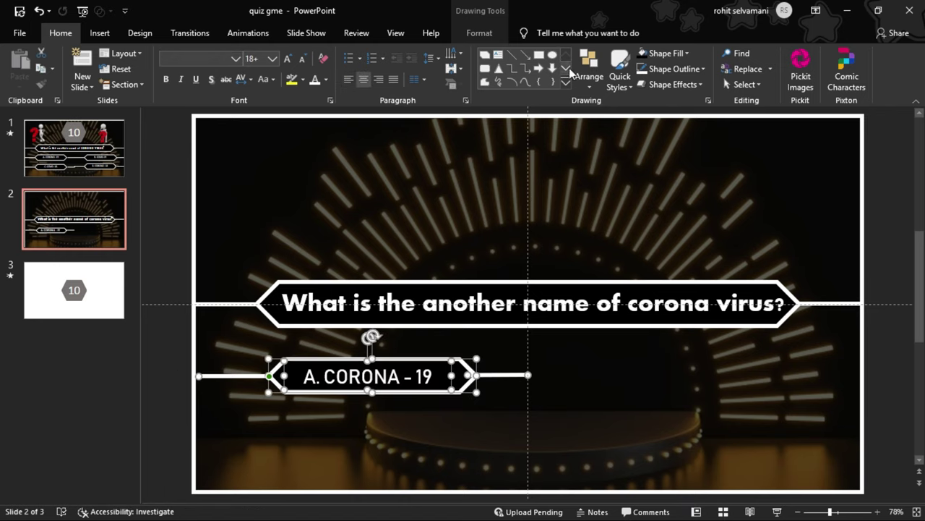
mouse_move(500, 377)
left_mouse_down()
mouse_move(469, 365)
mouse_move(470, 354)
left_mouse_up()
Duplicate the answer bar below and relabel it "C. COVID - 18"
left_click_drag(413, 386, 424, 457)
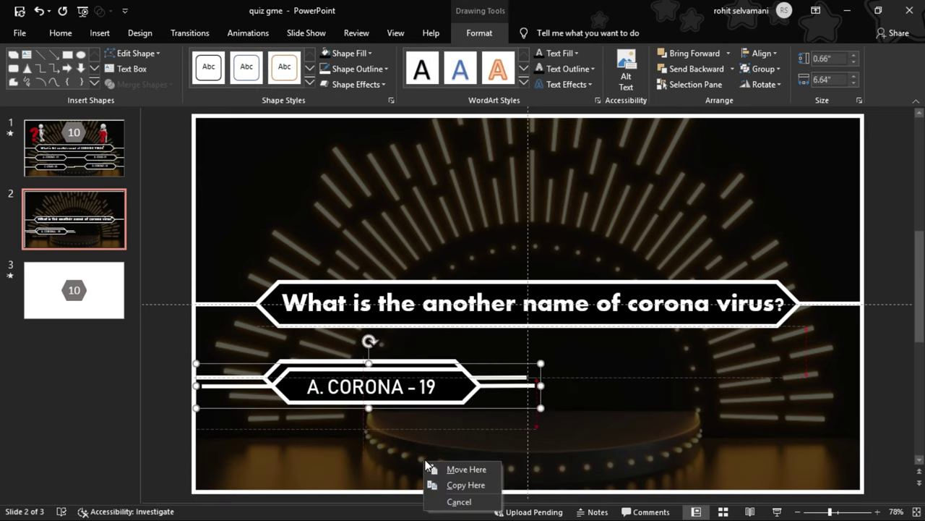
left_click(452, 485)
double_click(369, 442)
type("COVID")
key("BackSpace")
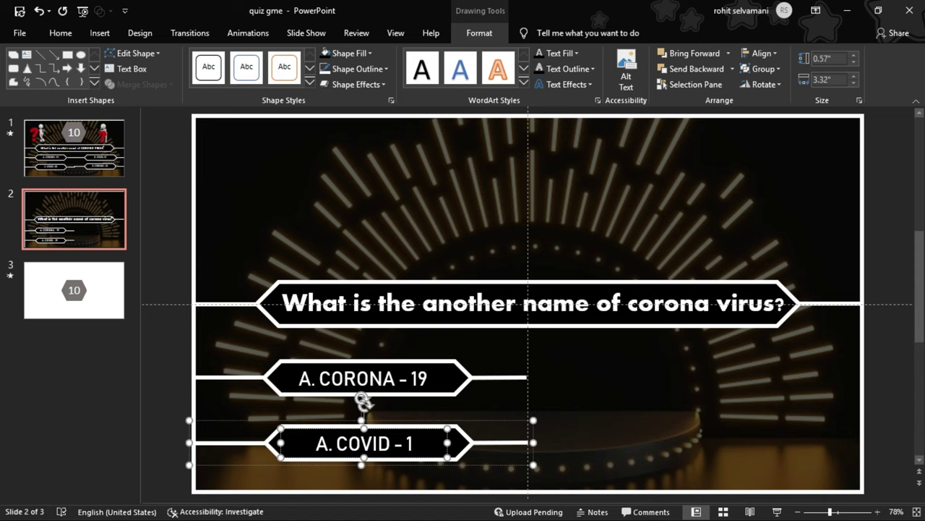
type("8")
key("Home")
key("Delete")
type("C")
Copy the first answer bar to the right and relabel it "B. COVID - 19"
left_click_drag(491, 376, 824, 376)
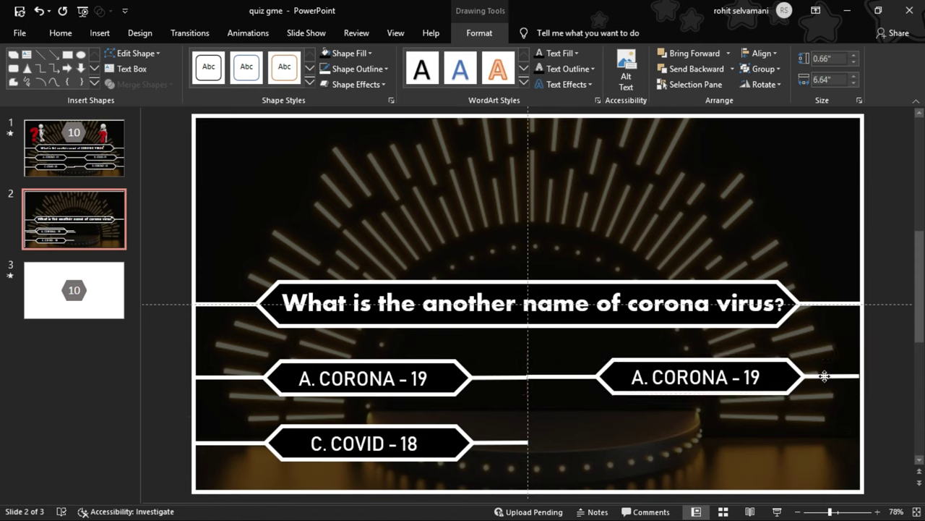
double_click(694, 377)
type("COVID")
key("Home")
key("Delete")
type("B")
Copy the B bar below it and relabel it "D. CORONA- 18"
left_click_drag(610, 388, 609, 452)
double_click(647, 442)
type("D")
double_click(694, 442)
type("CORONA")
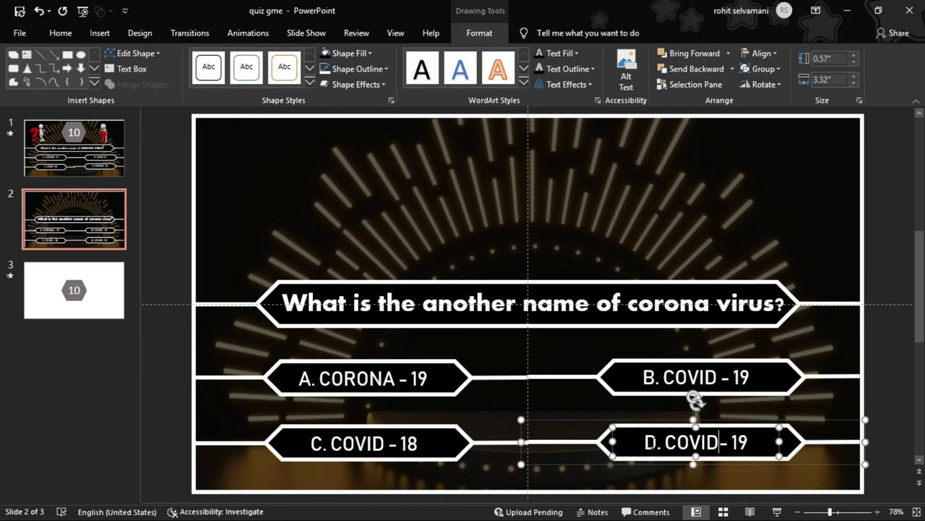
key("BackSpace")
type("8")
left_click(258, 186)
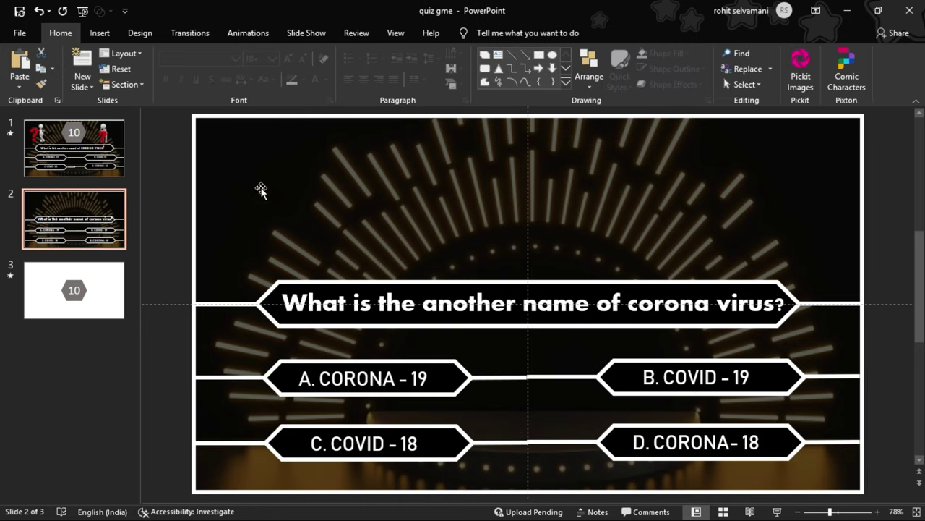
Select the grey "10" hexagon timer on slide 3
left_click(112, 155)
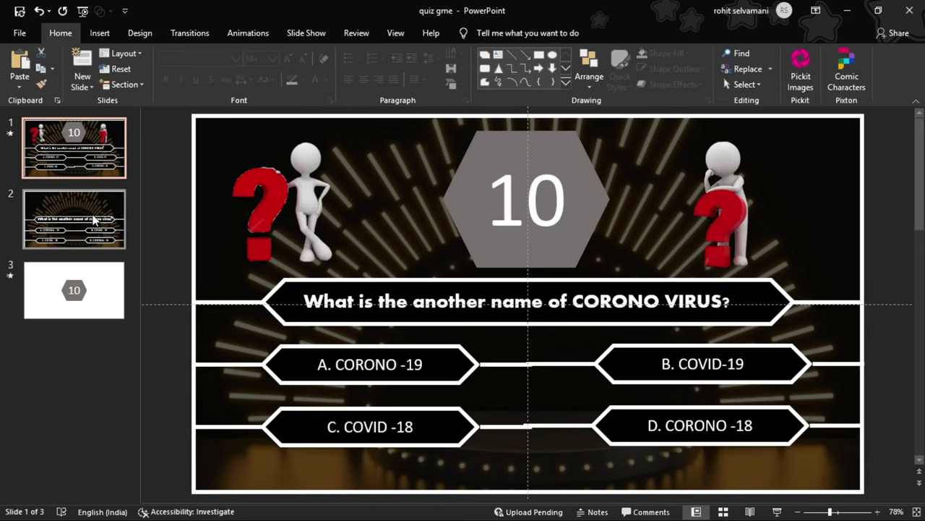
left_click(85, 282)
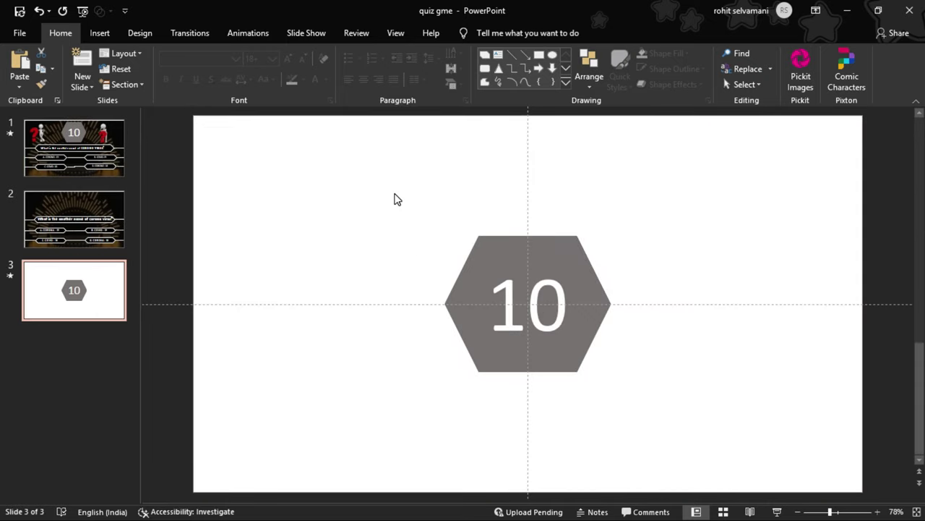
left_click_drag(394, 194, 615, 396)
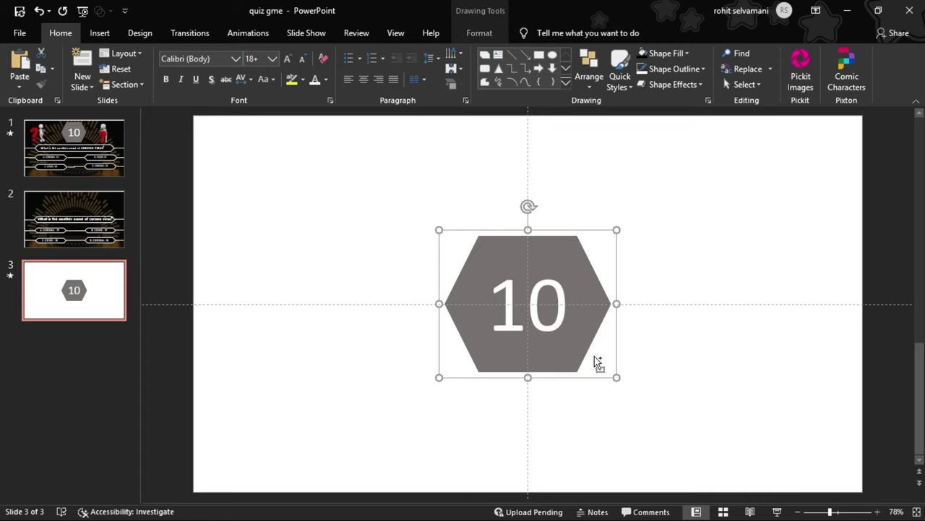
Paste the hexagon onto slide 2 and move it above the question bar
left_click(79, 217)
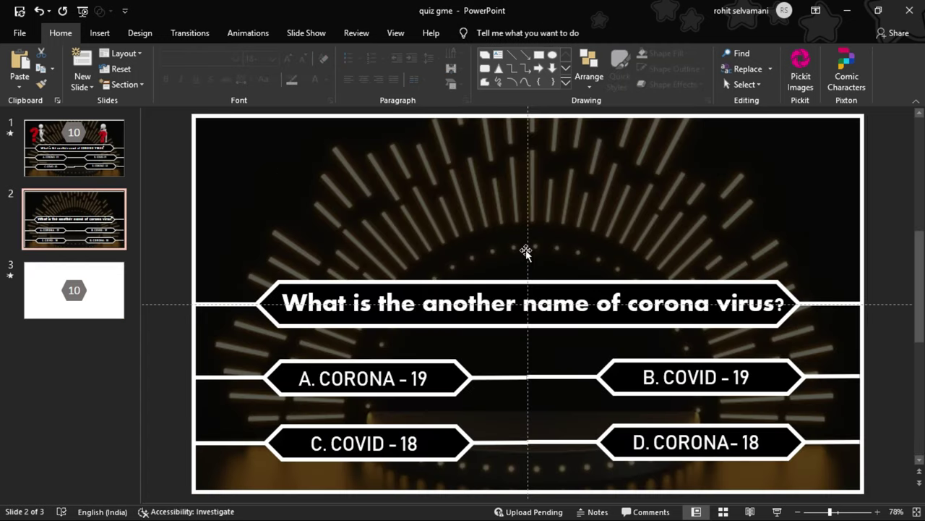
key("ctrl+v")
mouse_move(535, 252)
left_mouse_down()
mouse_move(558, 135)
mouse_move(515, 153)
mouse_move(535, 151)
left_mouse_up()
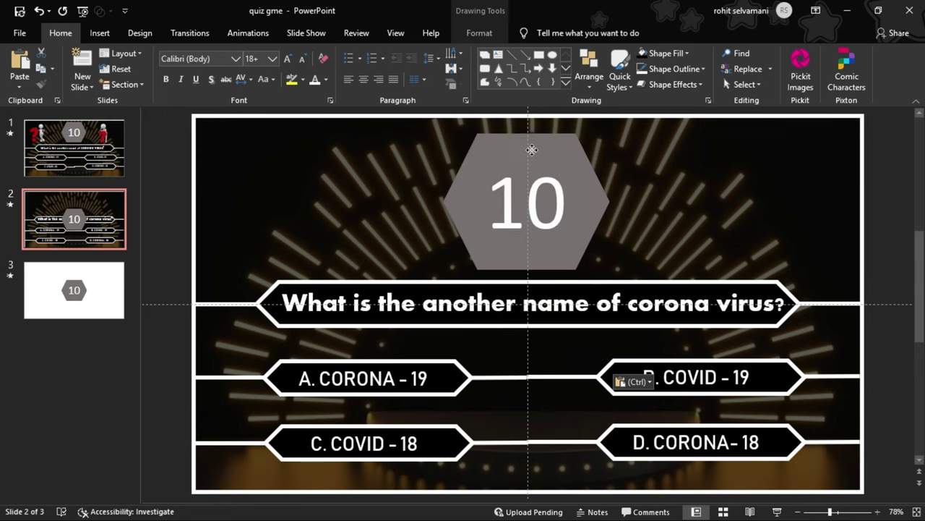
left_click(161, 179)
left_click(93, 147)
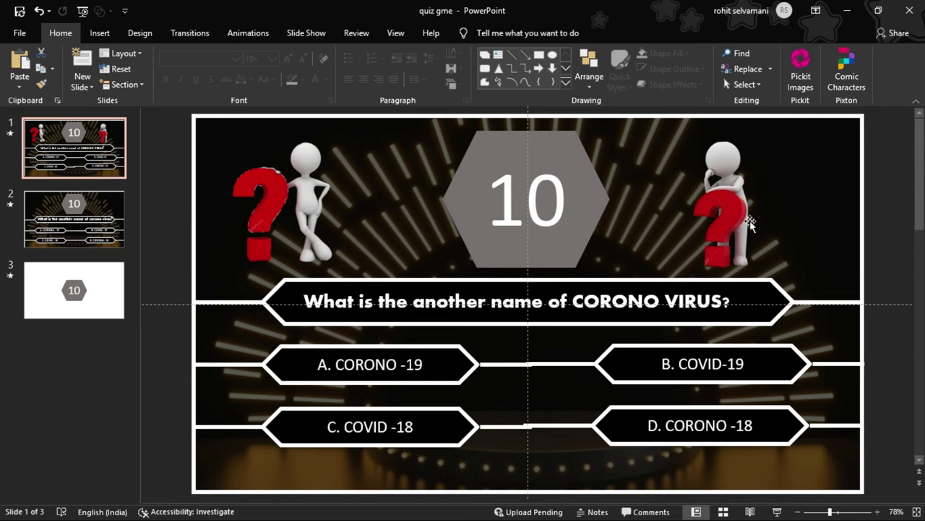
left_click(69, 194)
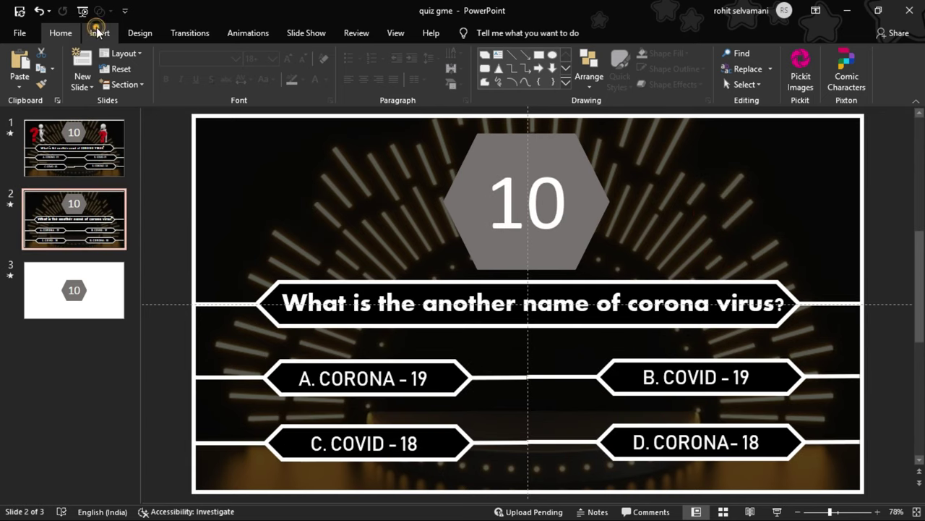
Insert Picture2 and Picture3 from this device onto slide 2
left_click(98, 32)
left_click(110, 87)
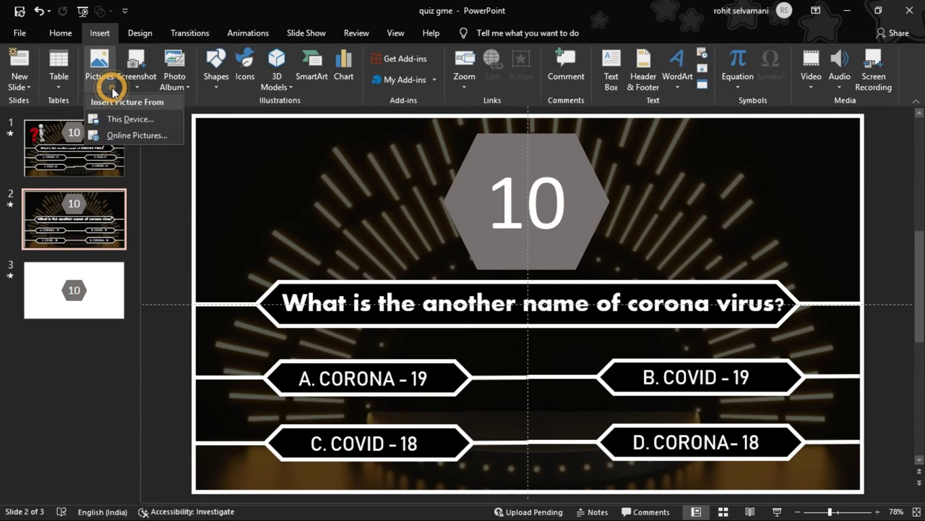
left_click(136, 118)
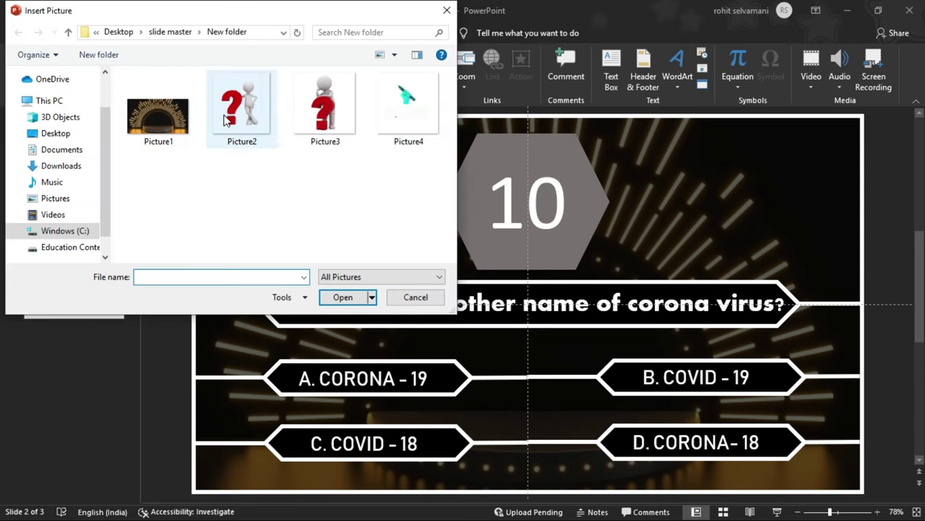
left_click(224, 119)
key("shift+Right")
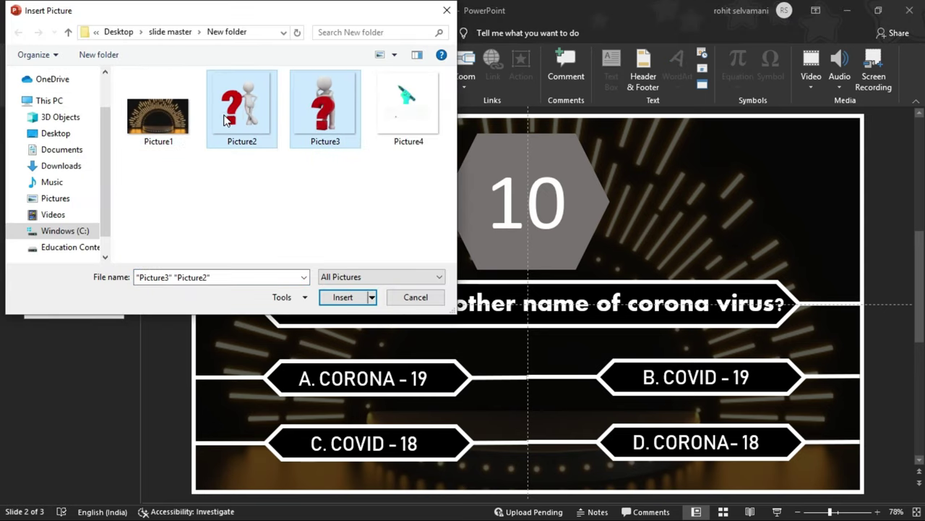
left_click(342, 299)
Place the thinking figure at upper right and the standing figure at upper left
left_click(522, 308)
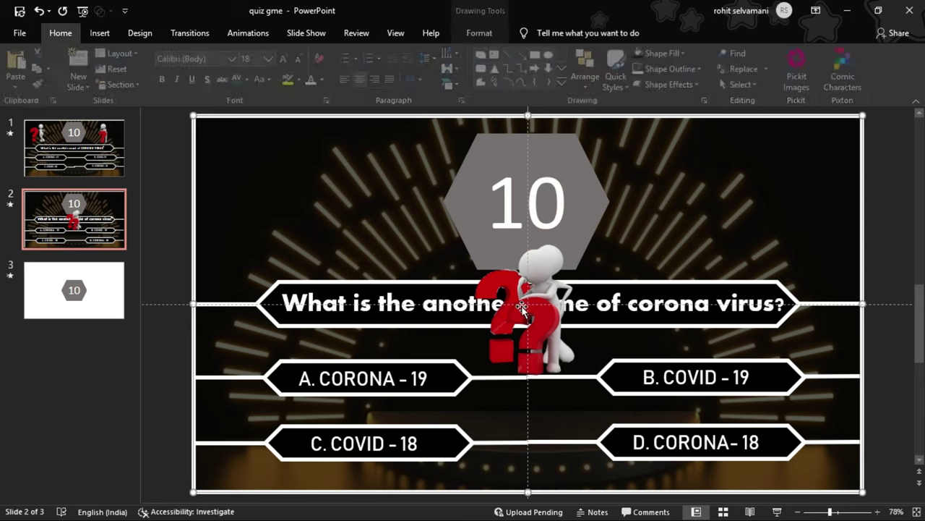
left_click(522, 307)
left_click_drag(522, 308, 711, 190)
left_click_drag(535, 299, 302, 195)
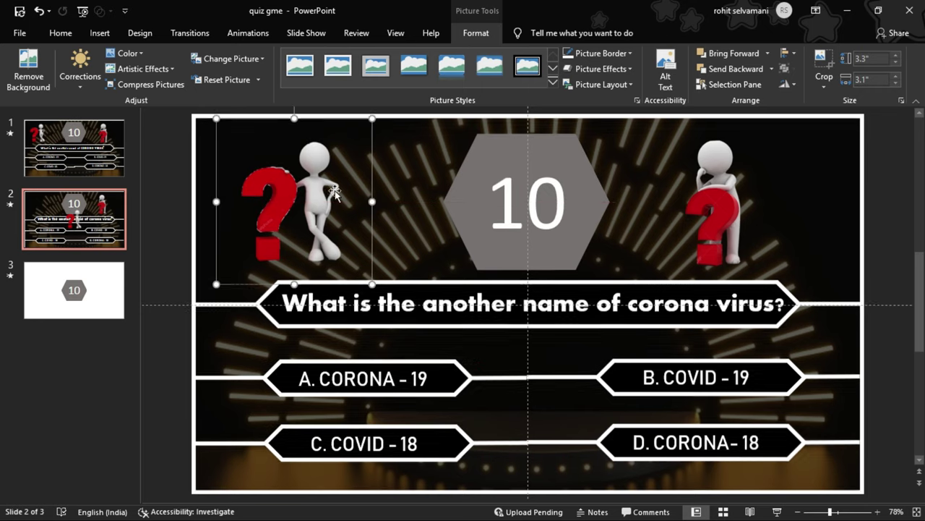
left_click(871, 247)
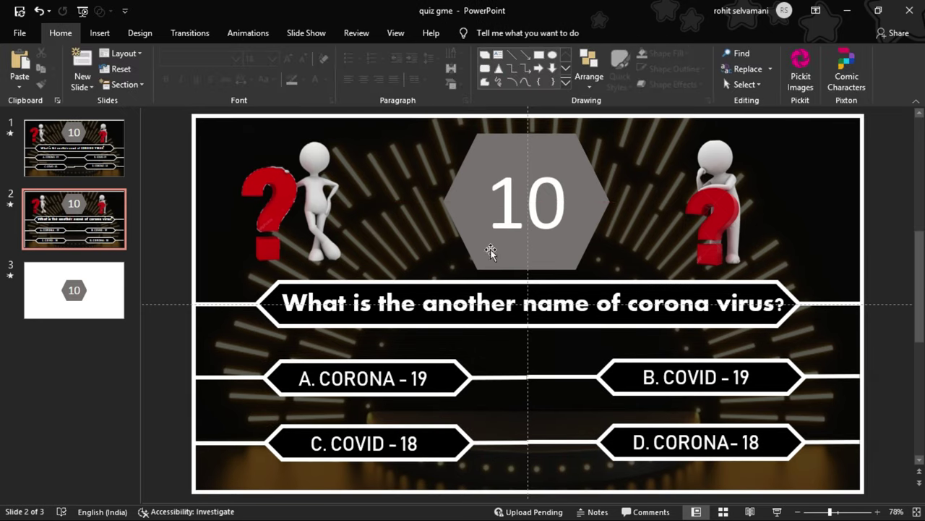
Open the Animation Pane, review the existing animations and select the whole question bar group
left_click(248, 32)
left_click(640, 53)
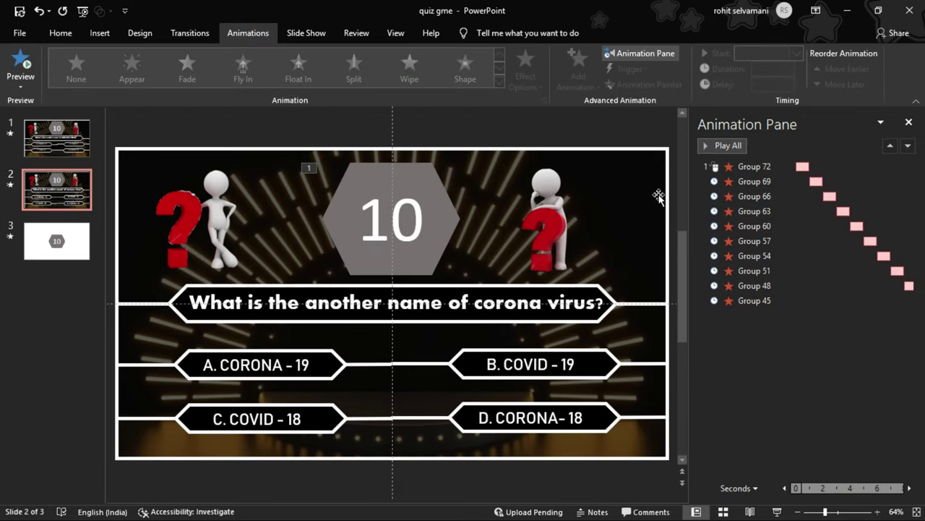
left_click(715, 213)
left_click(440, 226)
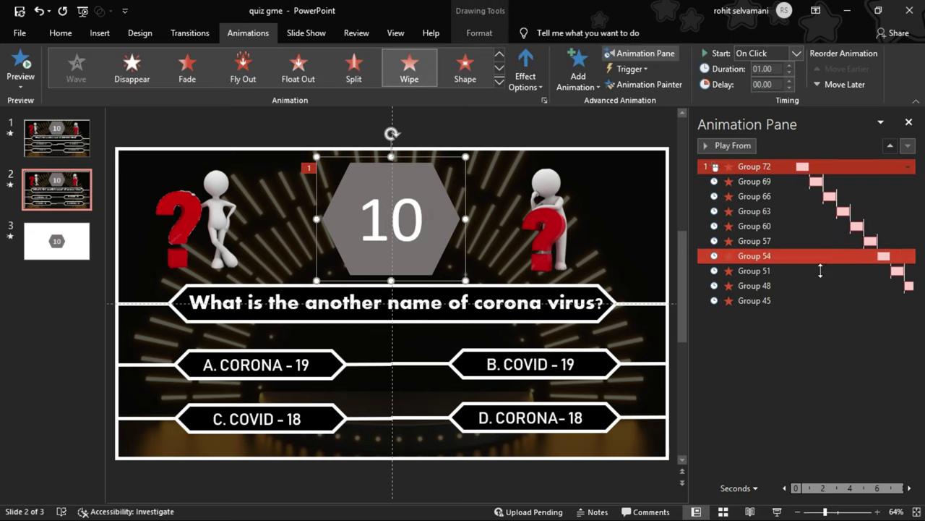
left_click(579, 217)
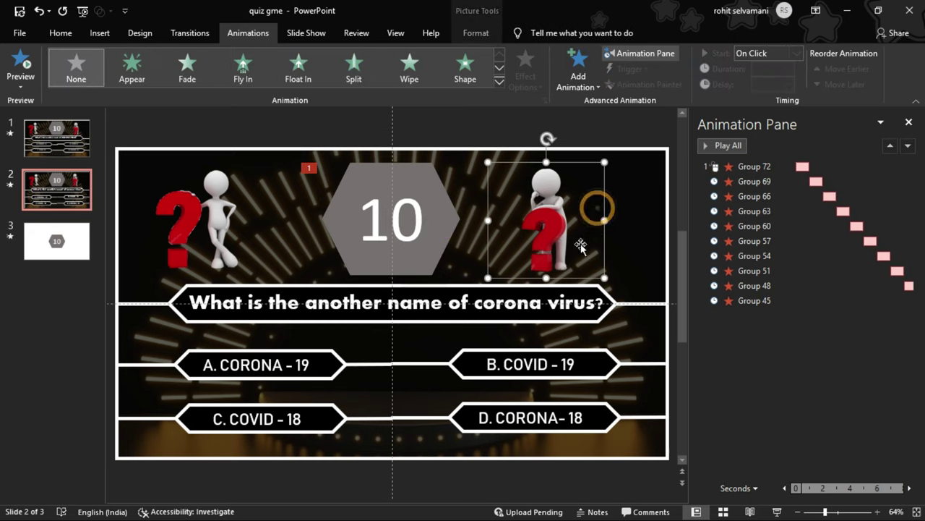
left_click(531, 288)
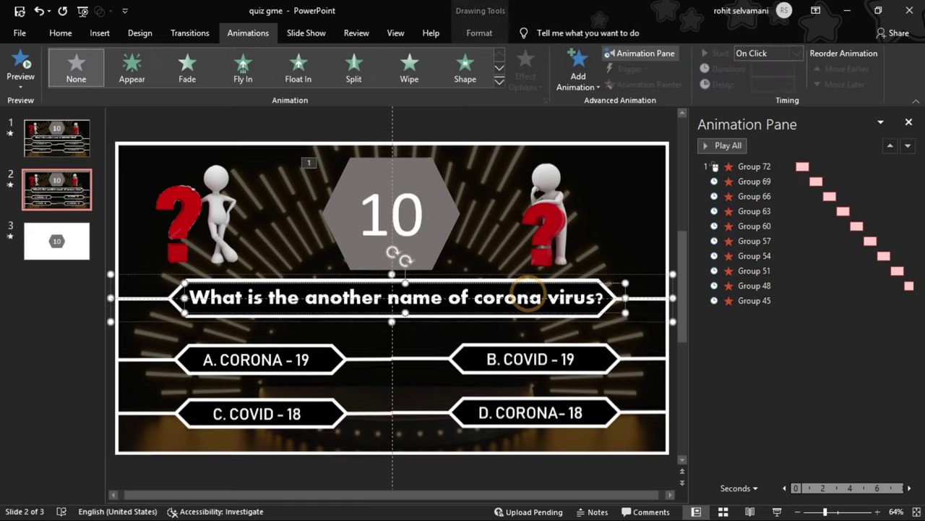
left_click(620, 276)
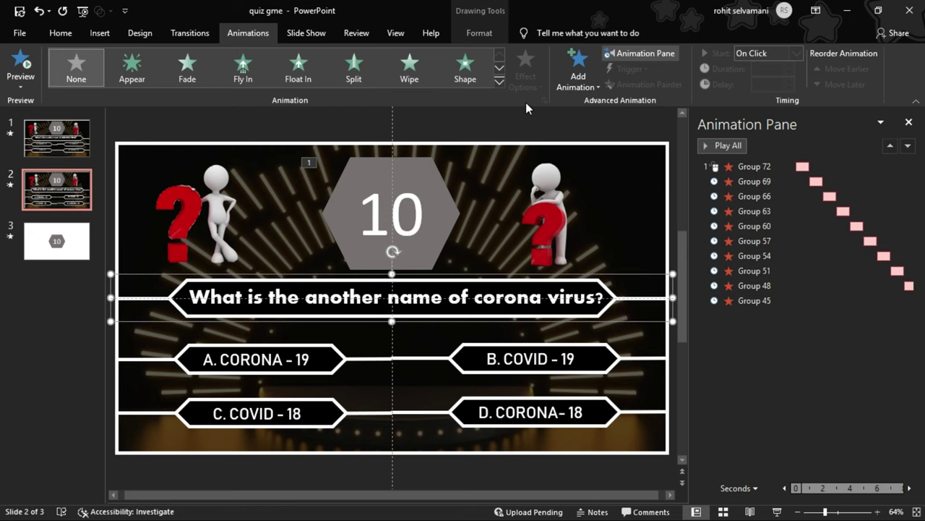
Give the question bar group a Split entrance and move it to play first
left_click(578, 69)
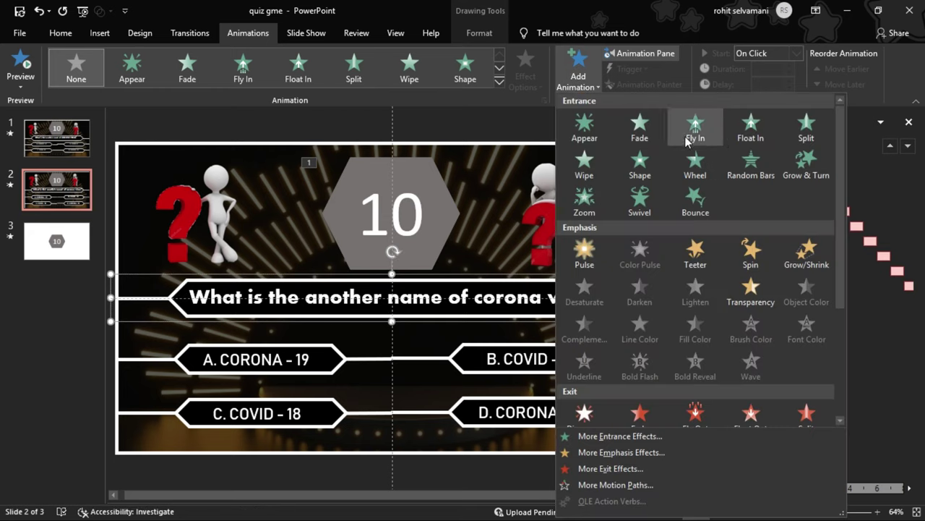
left_click(805, 139)
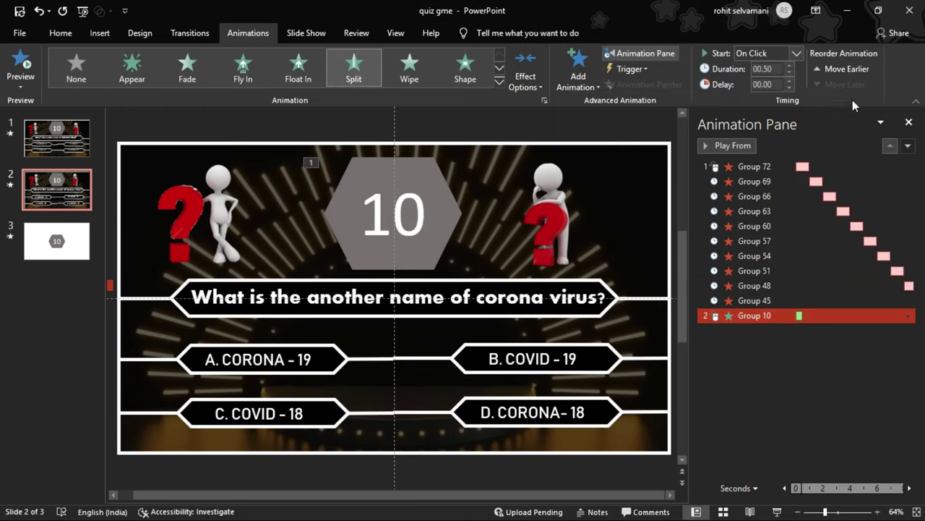
triple_click(846, 69)
double_click(846, 69)
double_click(846, 69)
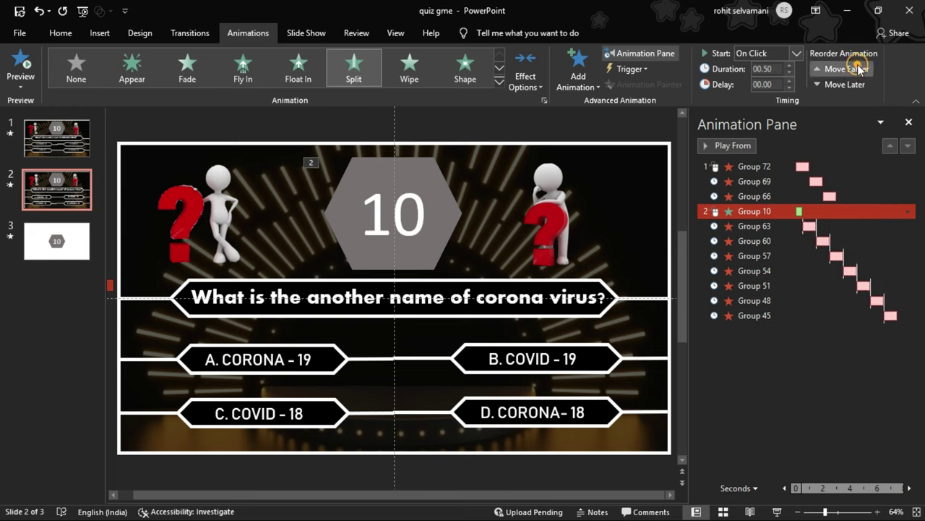
triple_click(845, 69)
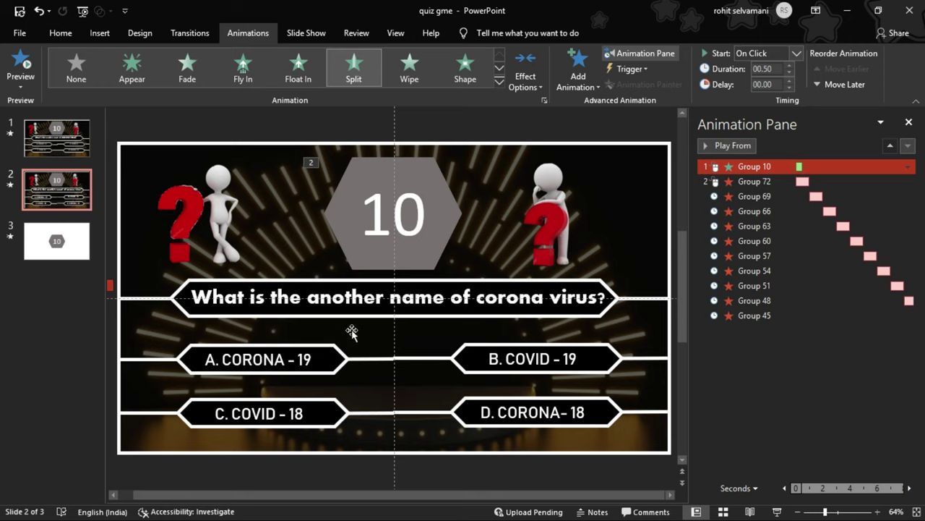
left_click(343, 356)
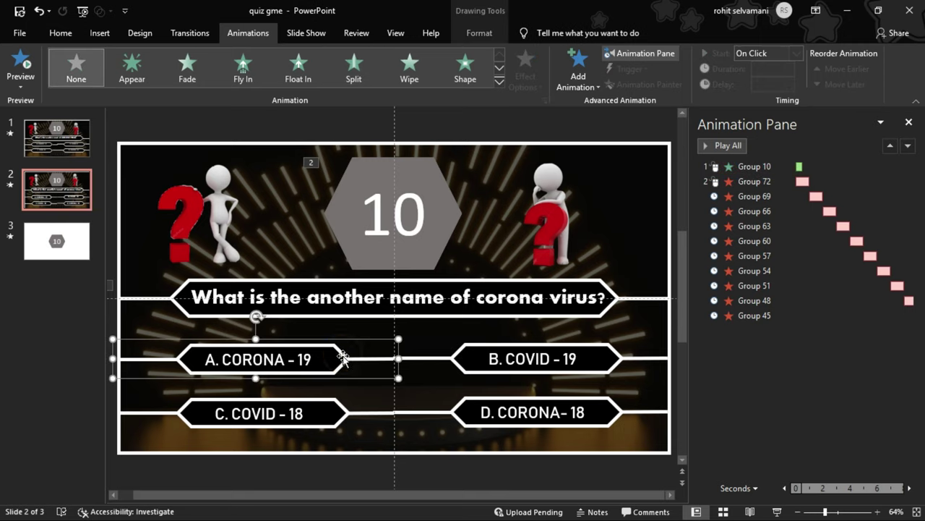
Give the A and C answer bars a Fly In From Left entrance, moved ahead of Group 72
left_click(339, 409, "shift")
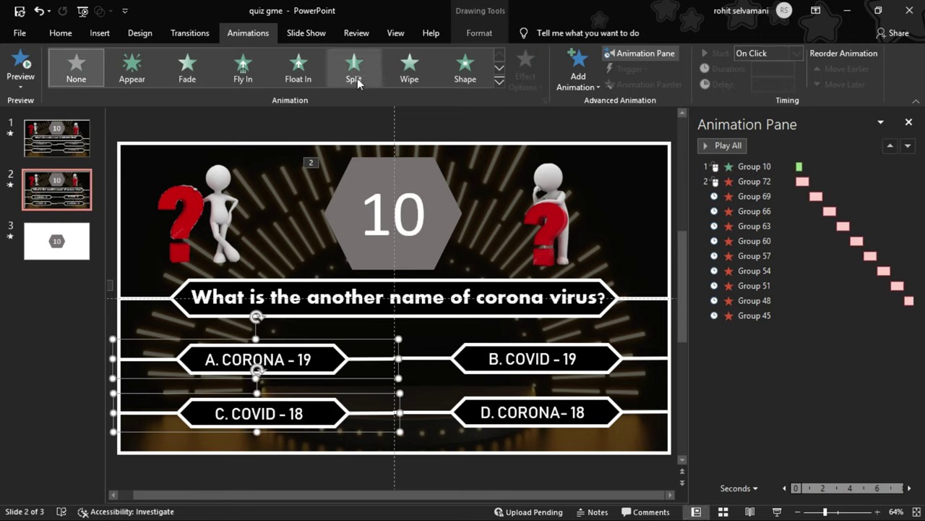
left_click(243, 76)
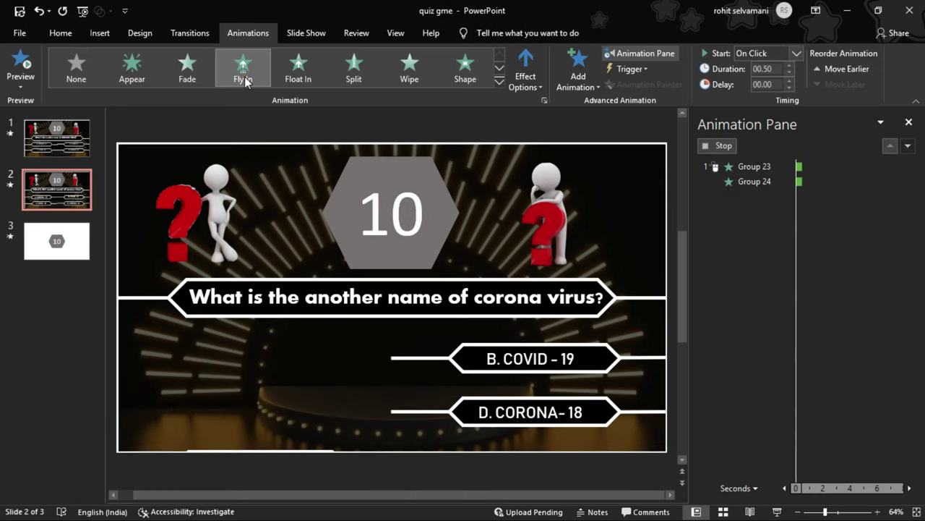
left_click(526, 76)
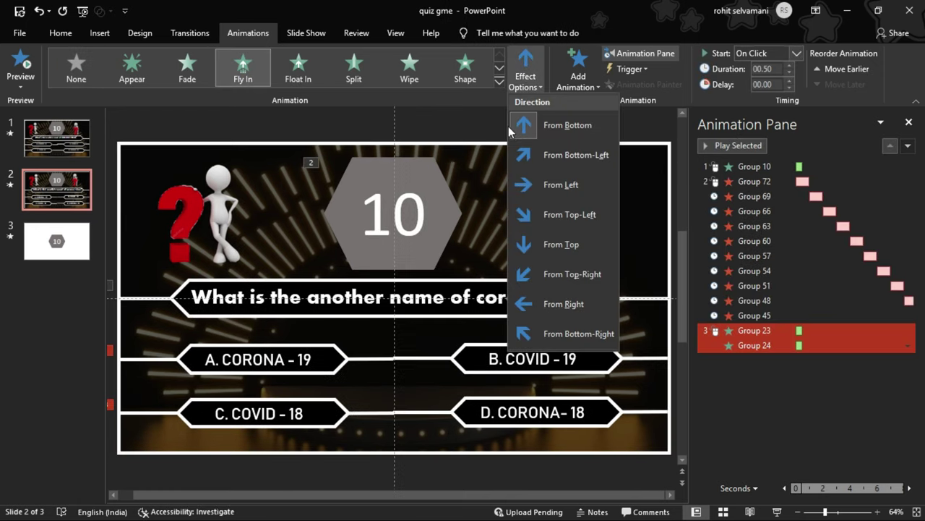
left_click(533, 183)
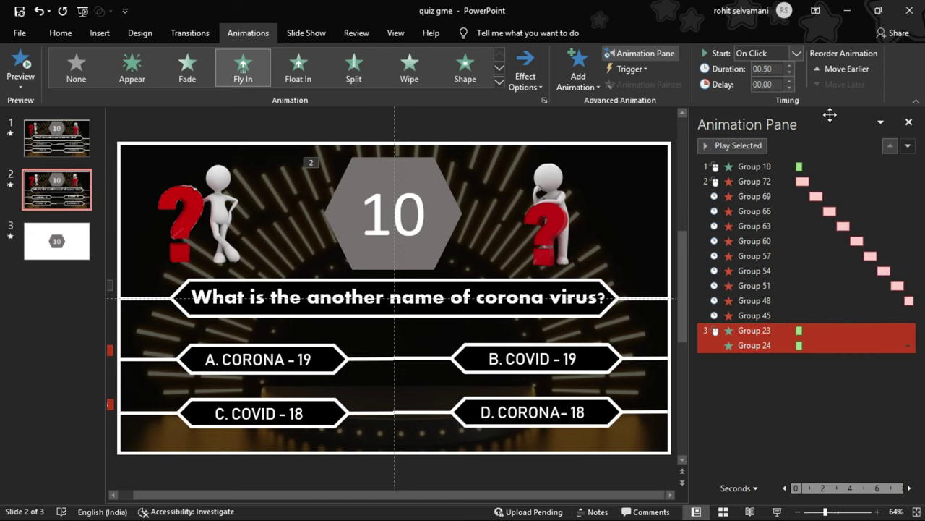
left_click(853, 68)
left_click(853, 68)
left_click(853, 68)
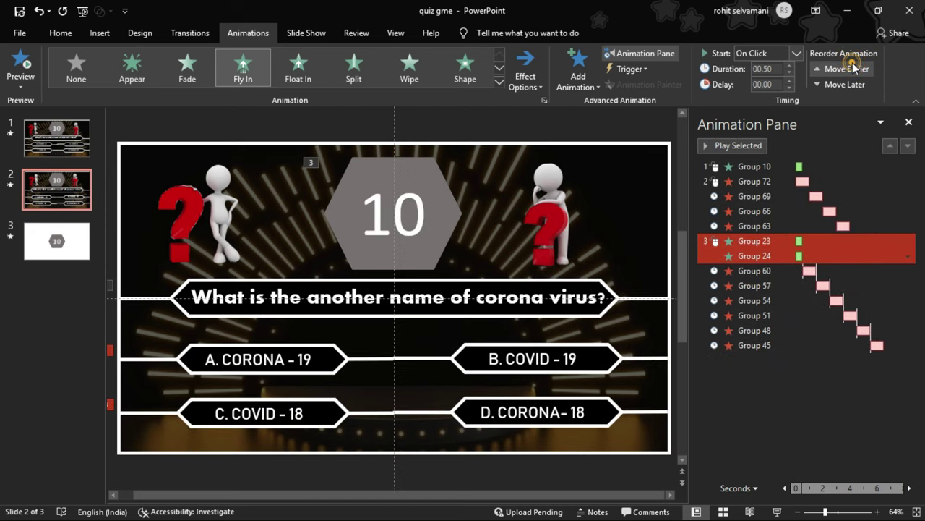
left_click(853, 68)
left_click(853, 68)
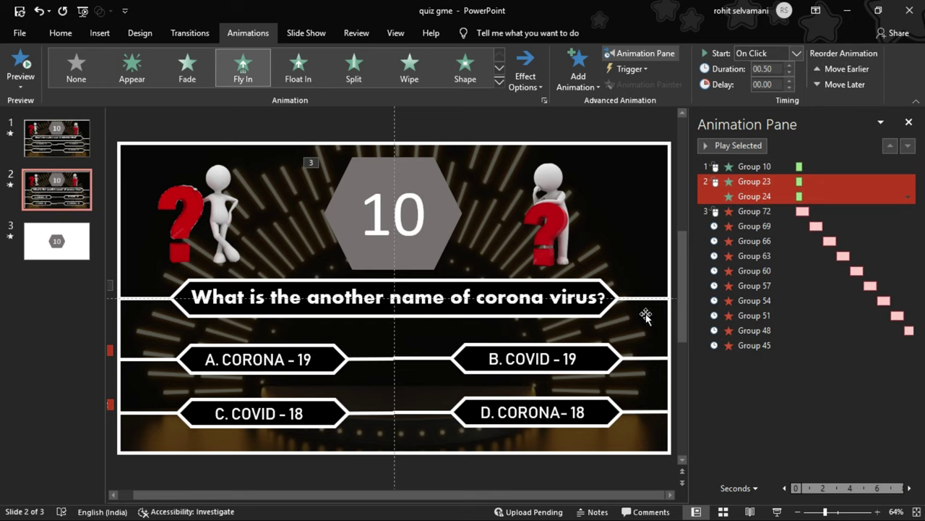
left_click(620, 365)
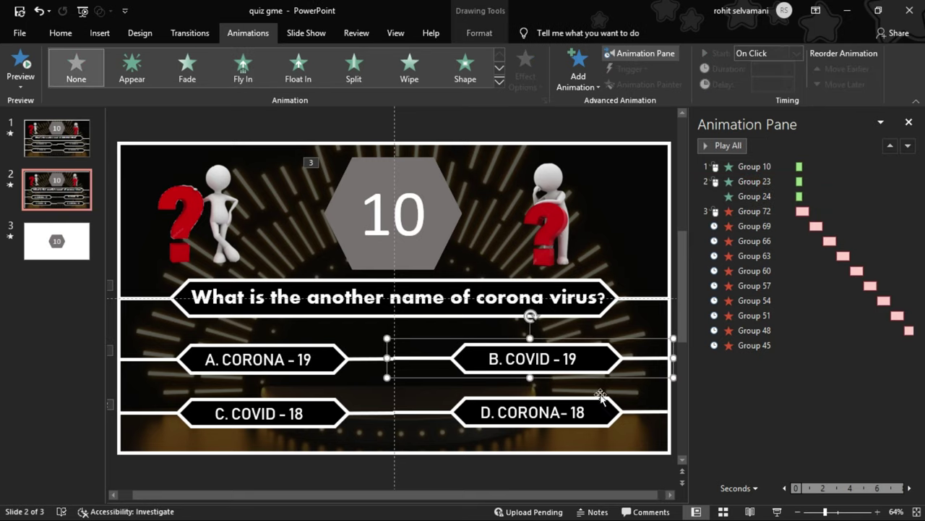
Give the B and D answer bars a Fly In From Right entrance
left_click(620, 413, "shift")
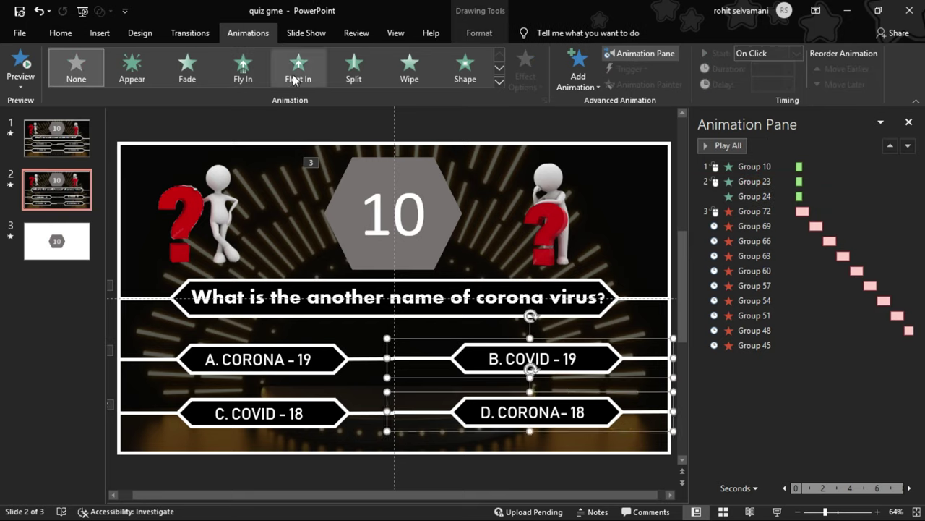
left_click(243, 67)
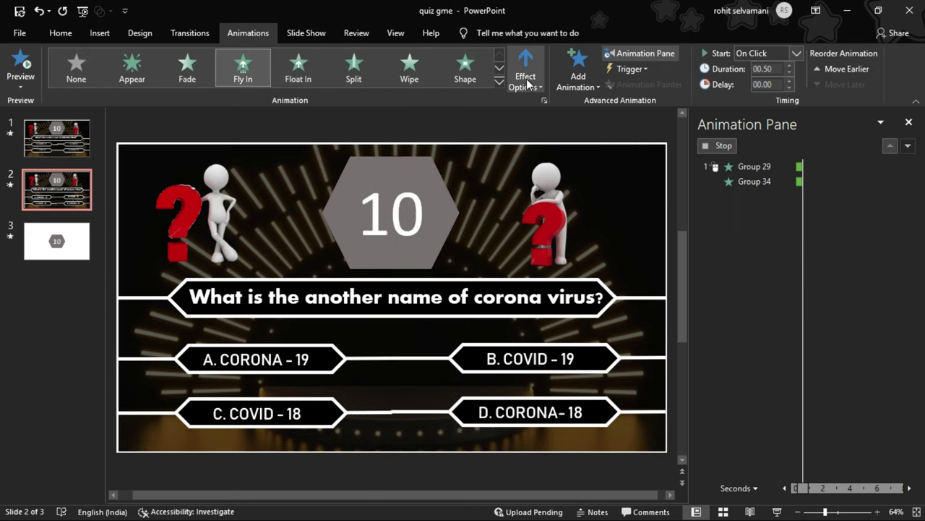
left_click(526, 81)
left_click(538, 303)
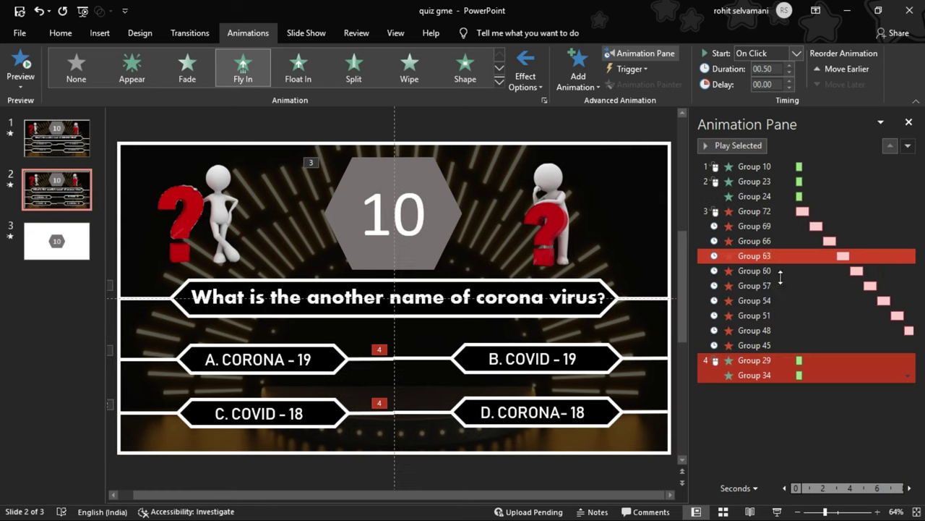
Move the B and D fly-in up to second place, starting With Previous alongside A and C
left_click(830, 73)
left_click(830, 73)
left_click(830, 72)
left_click(830, 72)
left_click(830, 72)
left_click(830, 73)
left_click(830, 73)
left_click(830, 73)
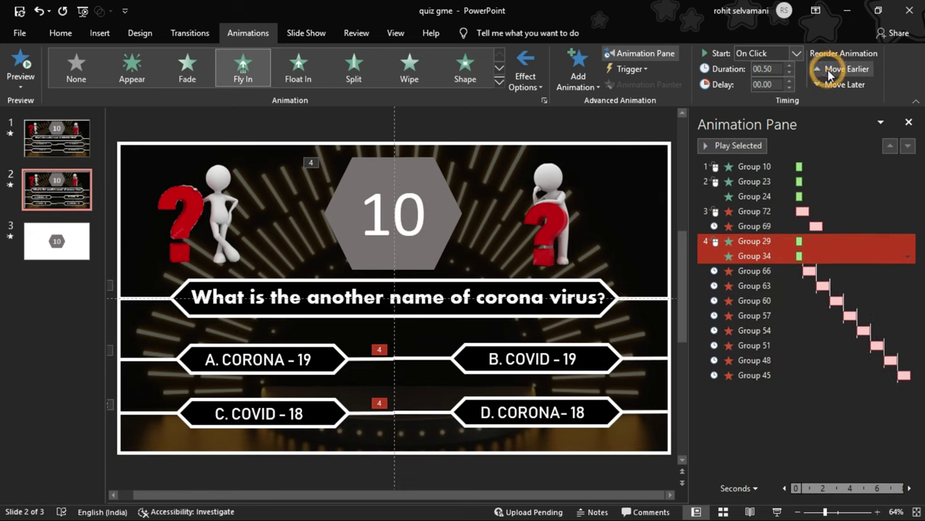
left_click(830, 73)
left_click(830, 73)
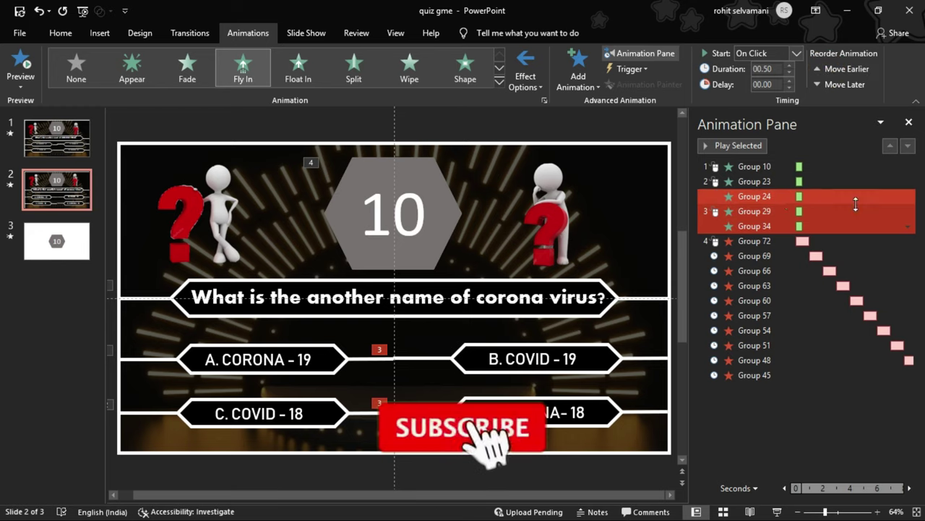
left_click(907, 226)
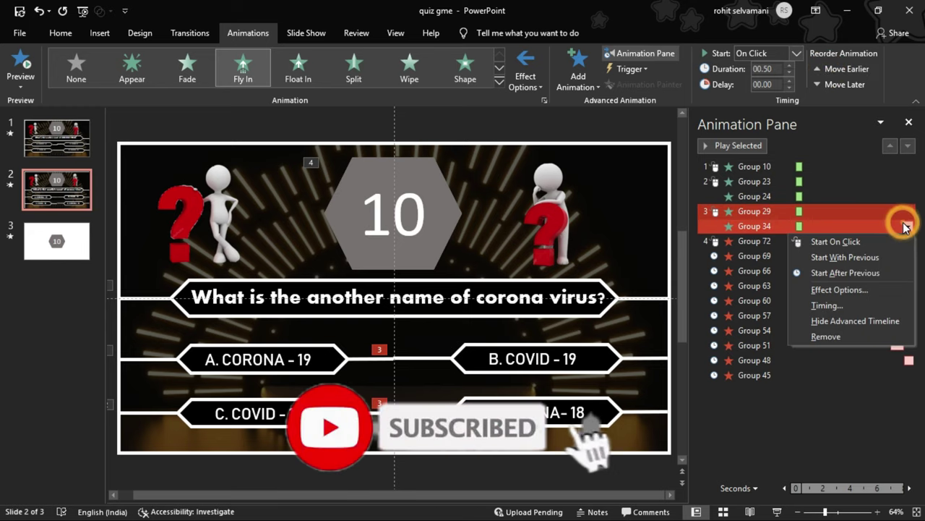
left_click(886, 262)
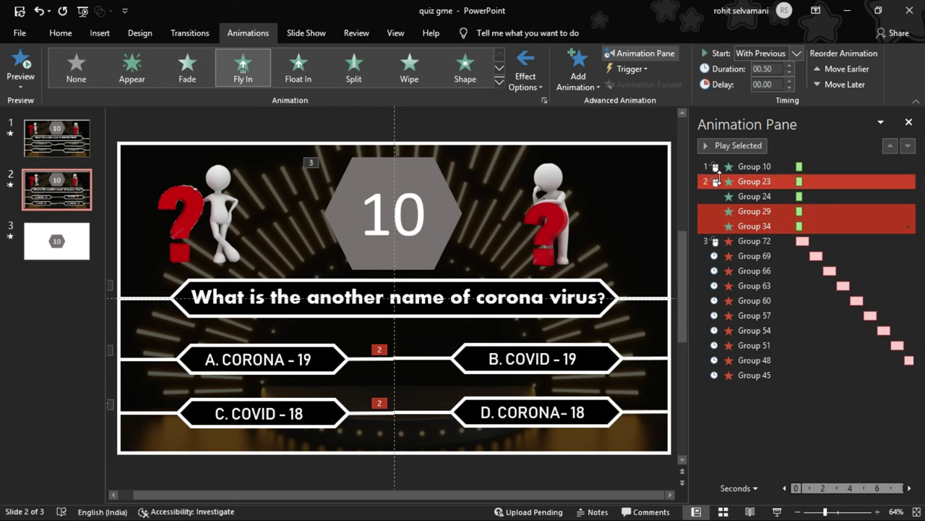
Select the stacked countdown hexagons around the 10 and open the full effects list
left_click(648, 122)
left_click(648, 123)
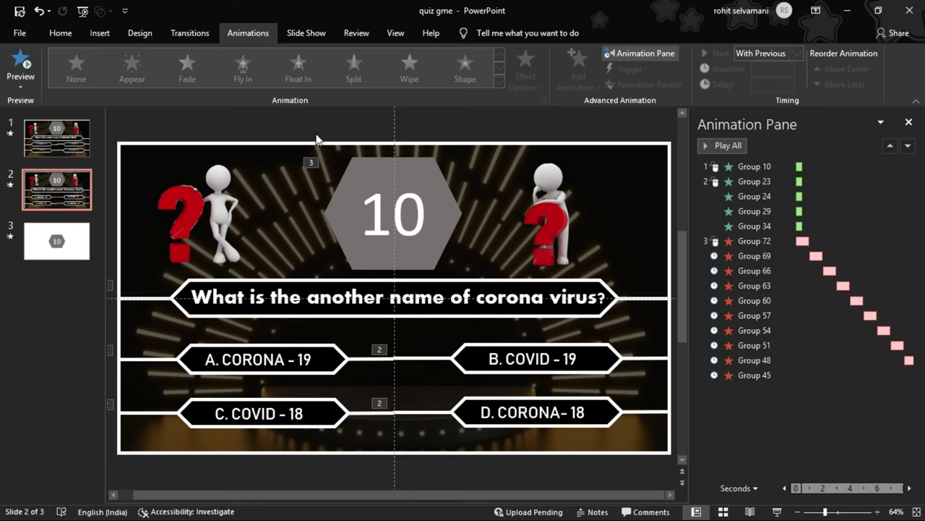
left_click_drag(313, 139, 468, 289)
left_click(582, 81)
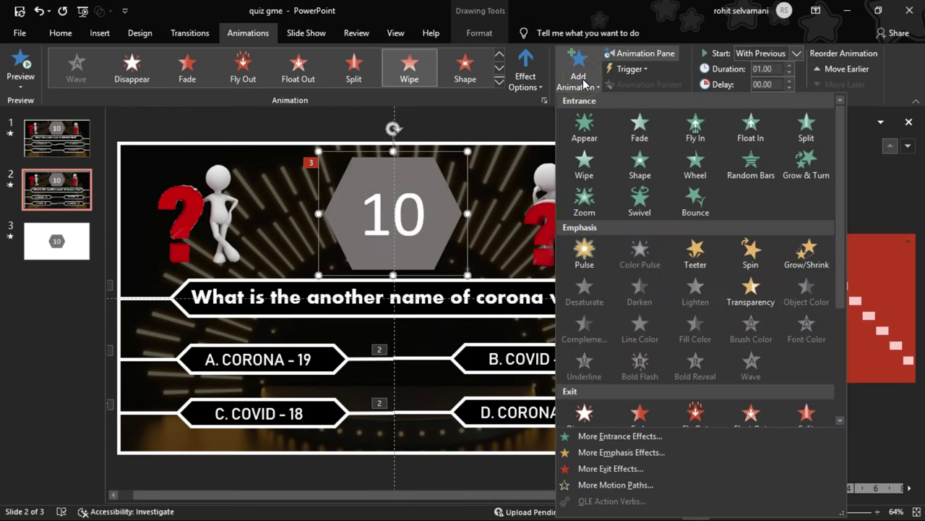
Give the countdown hexagons a Fade entrance, moved above the countdown exit animations
left_click(628, 136)
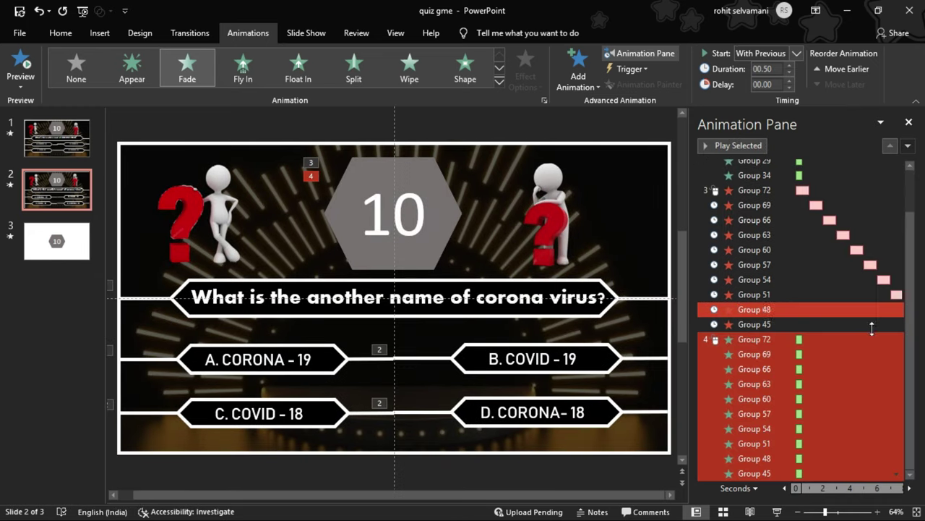
left_click(855, 70)
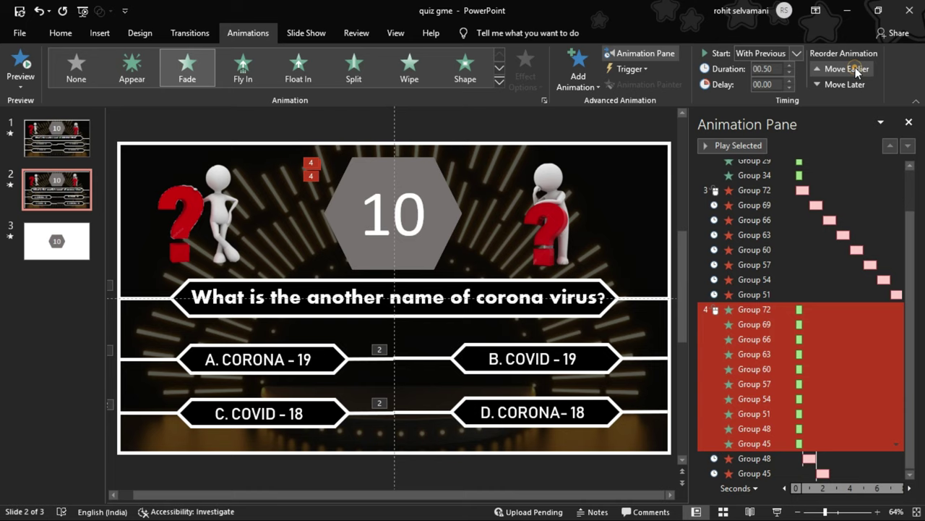
left_click(855, 69)
left_click(856, 69)
left_click(855, 69)
left_click(856, 70)
left_click(856, 70)
left_click(857, 71)
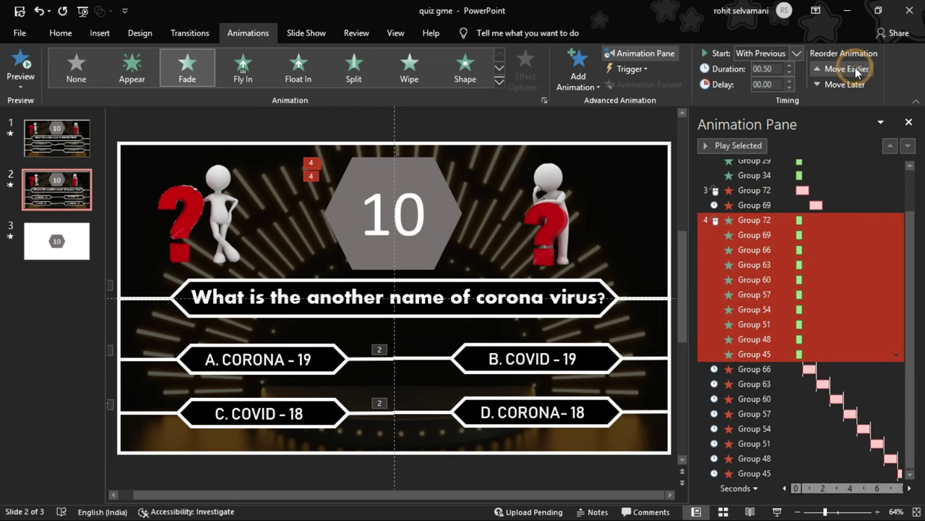
left_click(858, 71)
left_click(858, 72)
Select the countdown exit rows from Group 72 to Group 45 and open their timing options
left_click(781, 345)
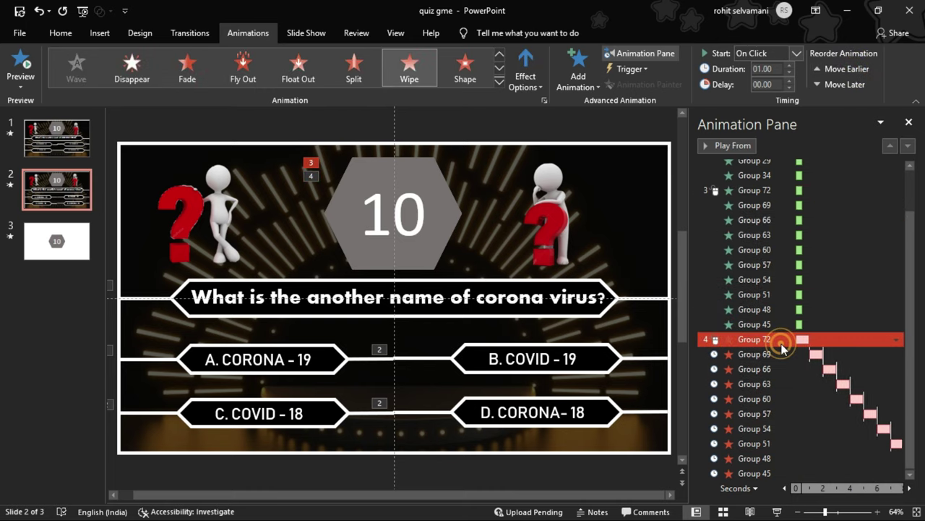
key("shift+Down")
key("shift+Down")
key("shift+Down")
key("shift+Down")
key("shift+Down")
key("shift+Down")
key("shift+Down")
key("shift+Down")
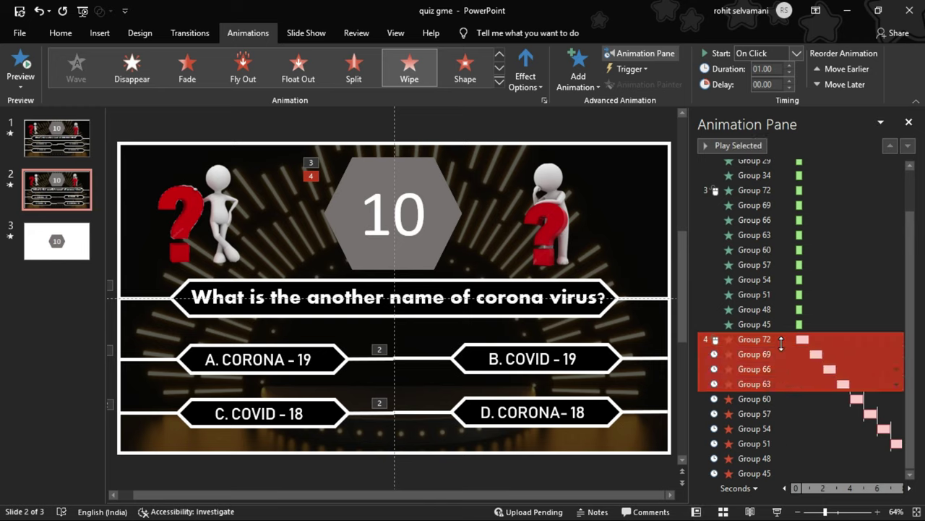
key("shift+Down")
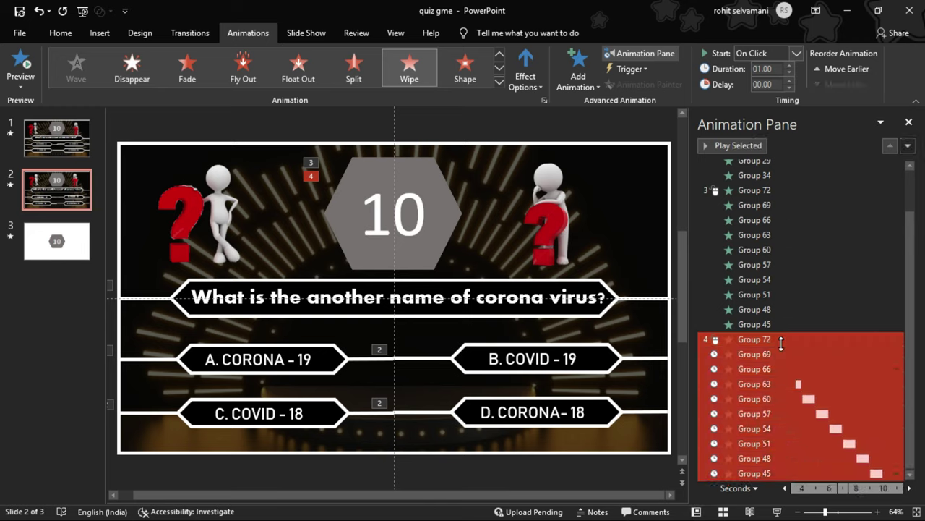
right_click(782, 343)
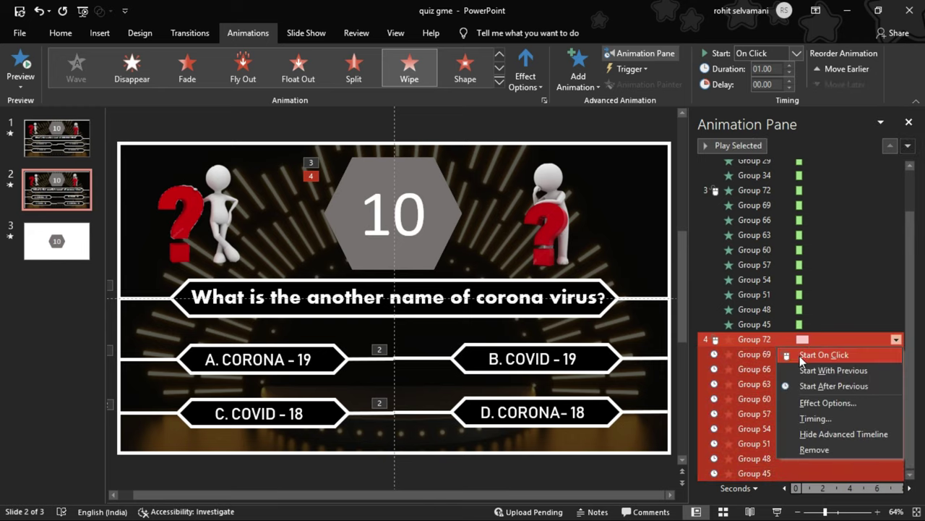